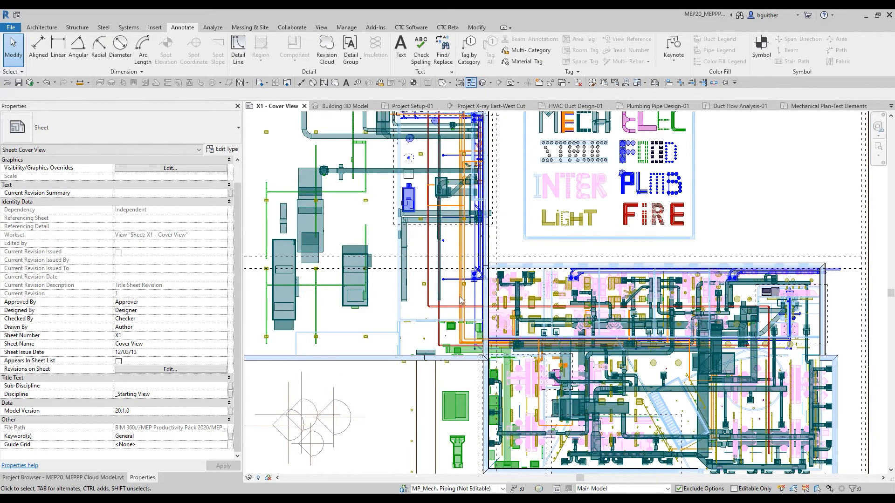
- Activate the Project X-ray Vision viewport on the X1 - Cover View sheet
scroll(460, 301, "down", 2)
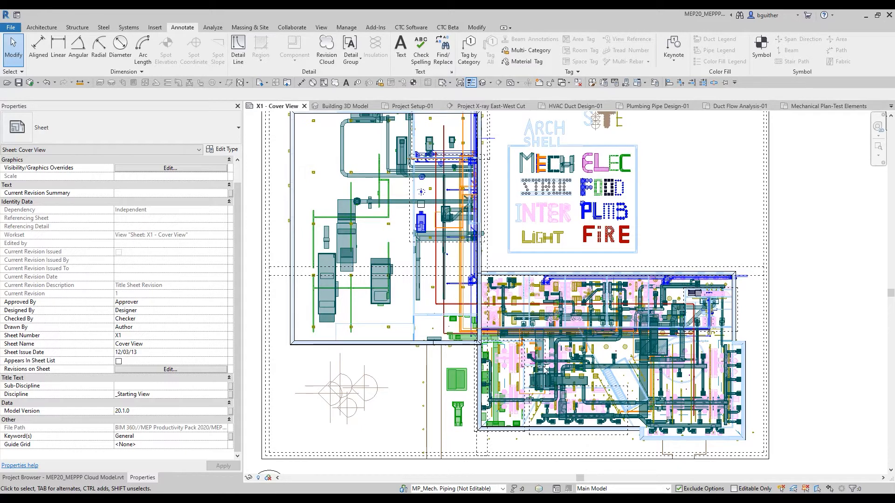
scroll(535, 377, "up", 2)
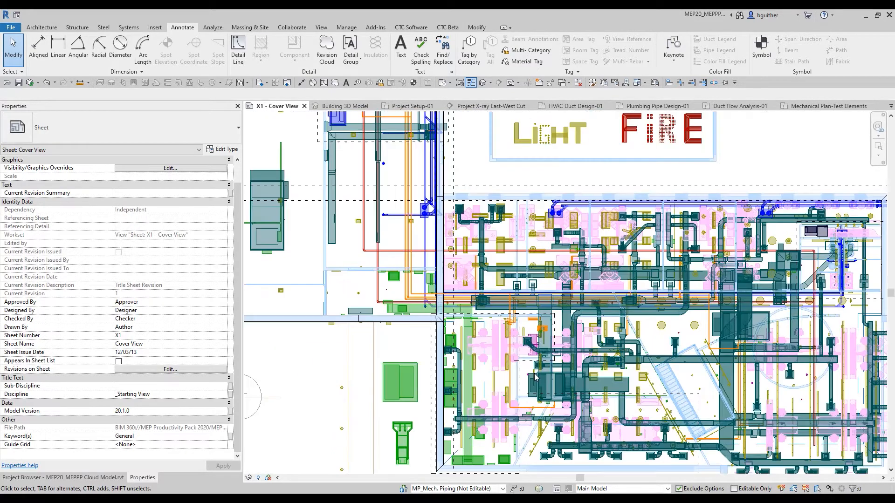
right_click(512, 298)
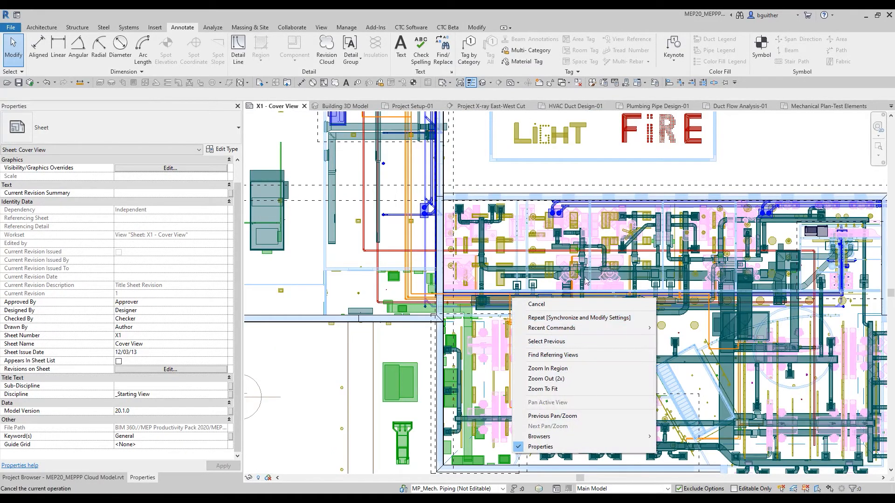
key("Escape")
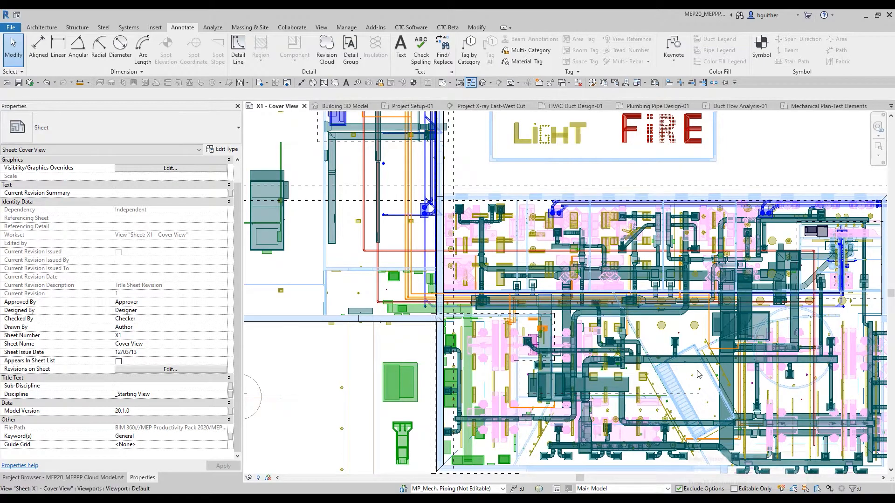
right_click(510, 264)
left_click(531, 287)
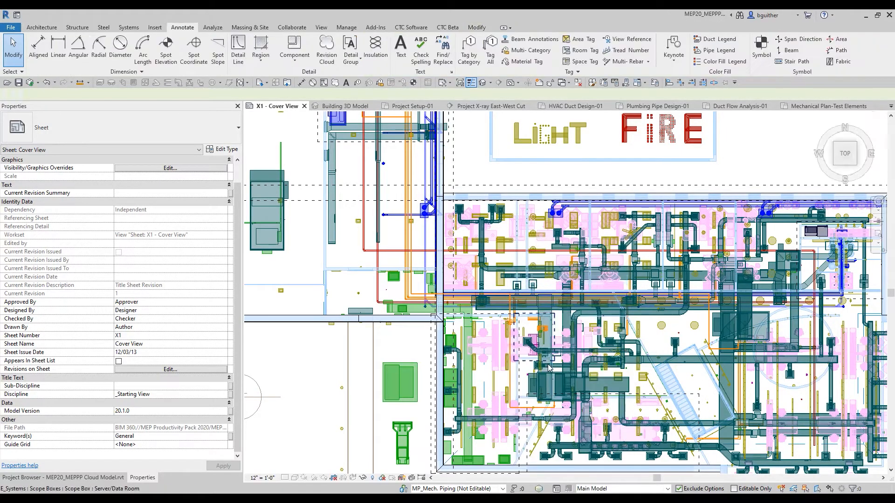
- Select the rectangular supply duct just below the mitered elbow near the mechanical room in the activated cover view
double_click(422, 178)
scroll(421, 177, "up", 5)
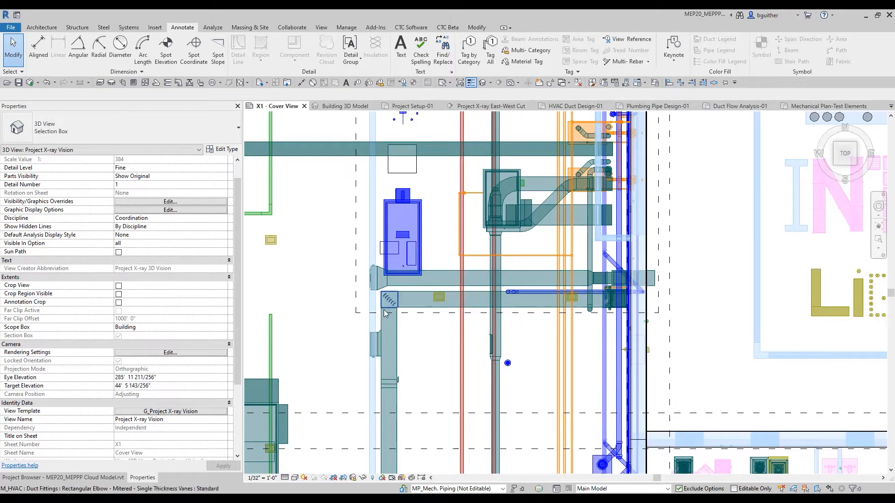
left_click(398, 327)
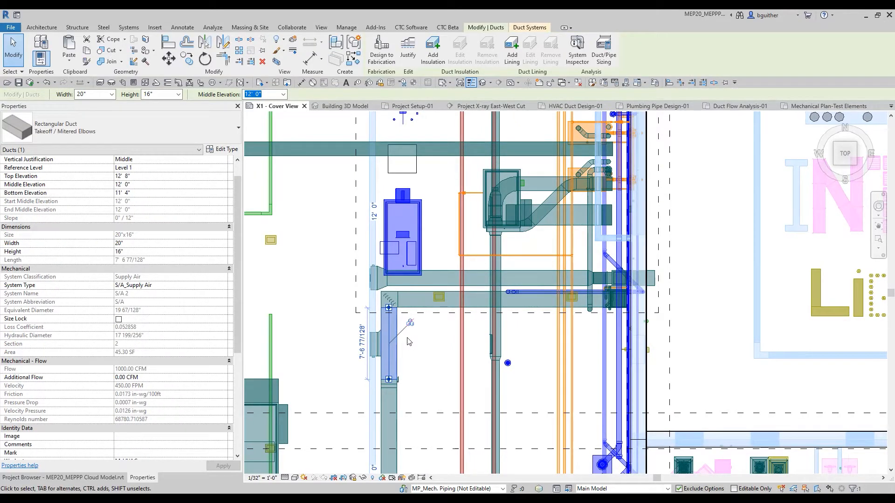
scroll(409, 341, "down", 5)
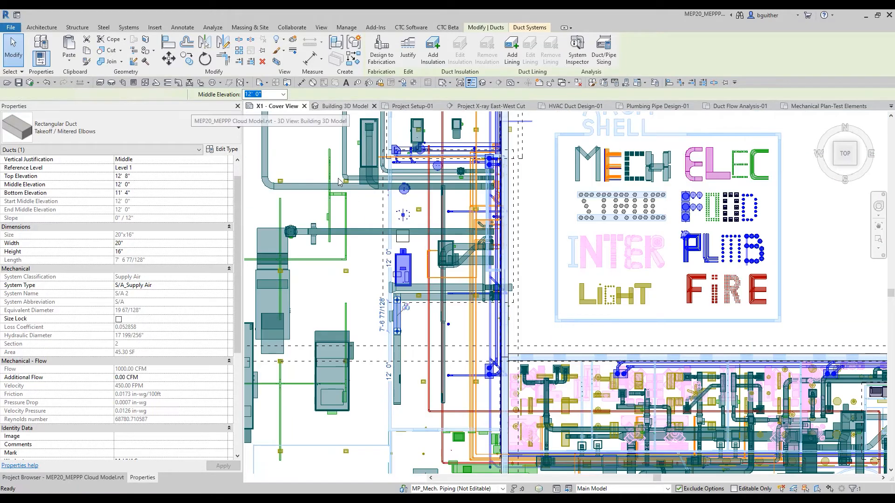
- In the Building 3D Model view, try the M_HVAC Duct 3D Riser and P_3D Plumbing Riser view templates, then assign G_Project X-ray Vision
left_click(345, 105)
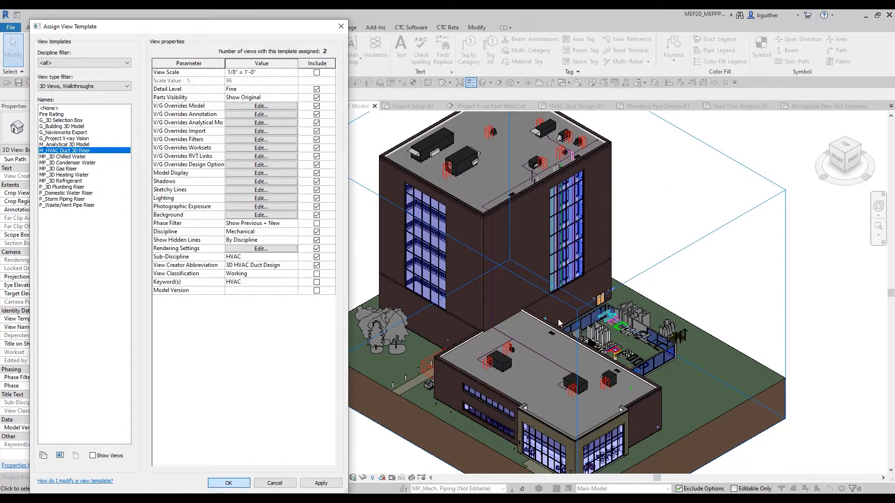
key("Return")
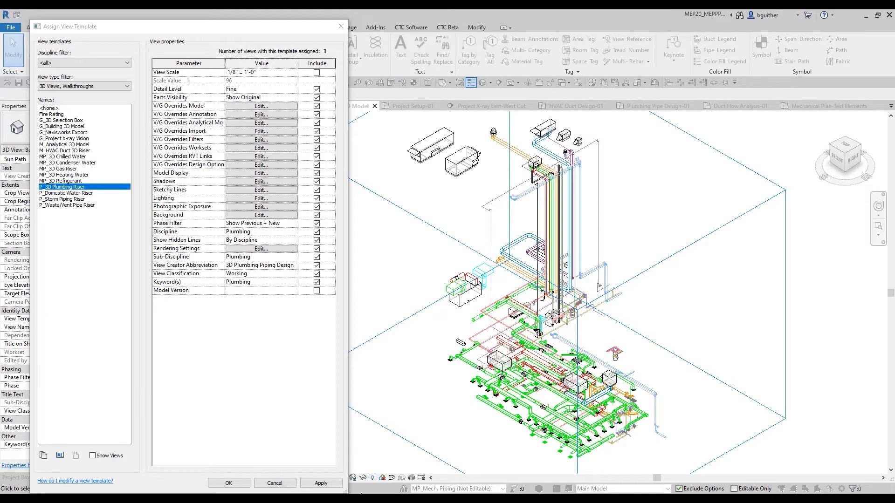
left_click(219, 485)
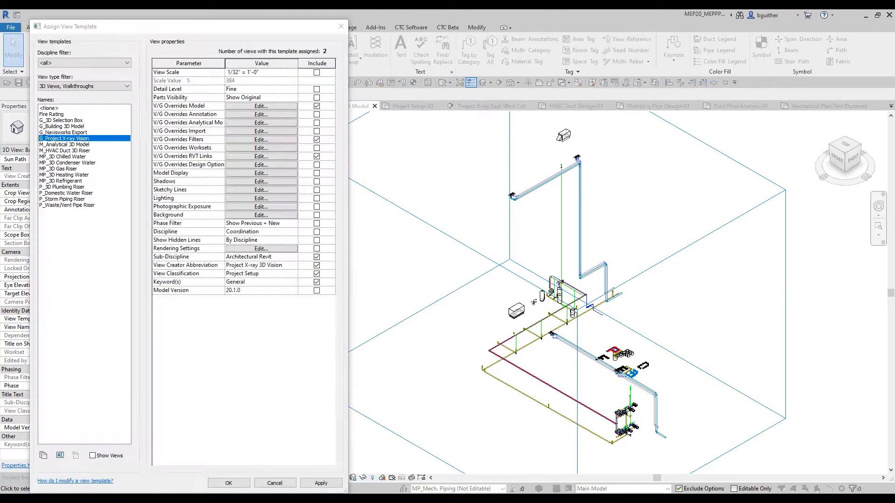
left_click(231, 483)
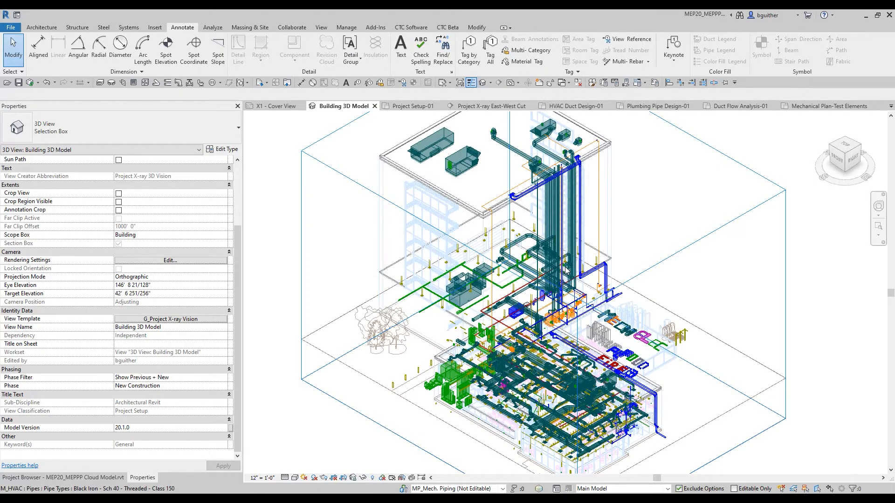
- Examine the color-coded mechanical, electrical and plumbing systems around the riser shaft in the Building 3D Model view
scroll(566, 270, "up", 3)
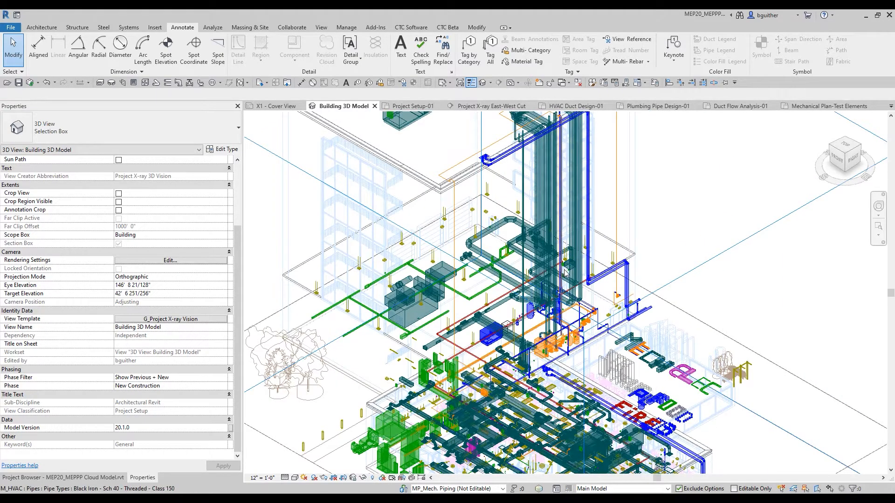
scroll(552, 280, "up", 3)
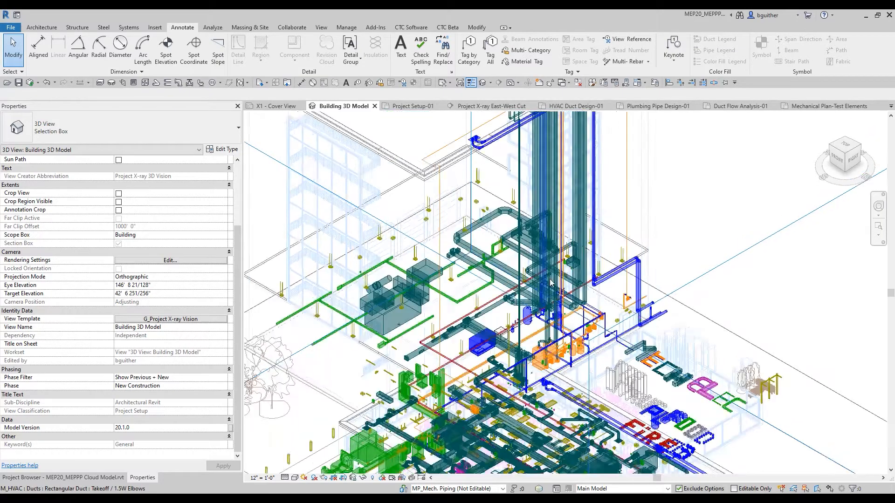
scroll(487, 258, "down", 3)
scroll(483, 342, "up", 2)
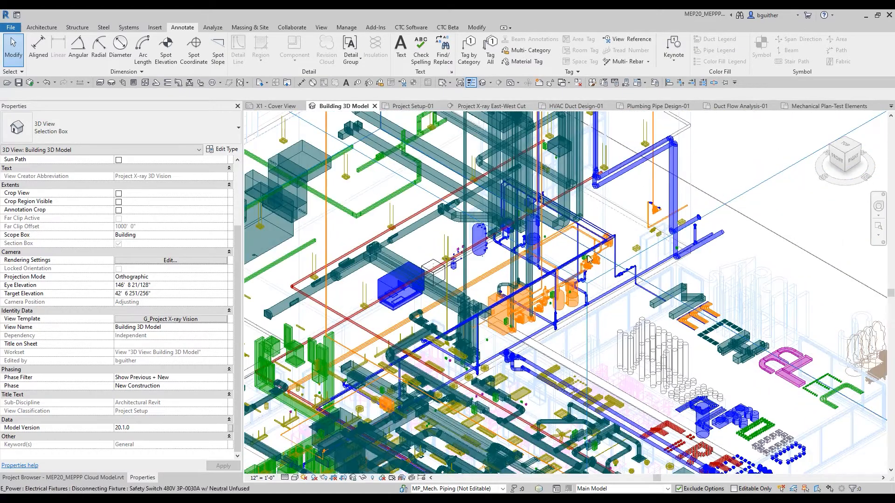
scroll(484, 341, "down", 2)
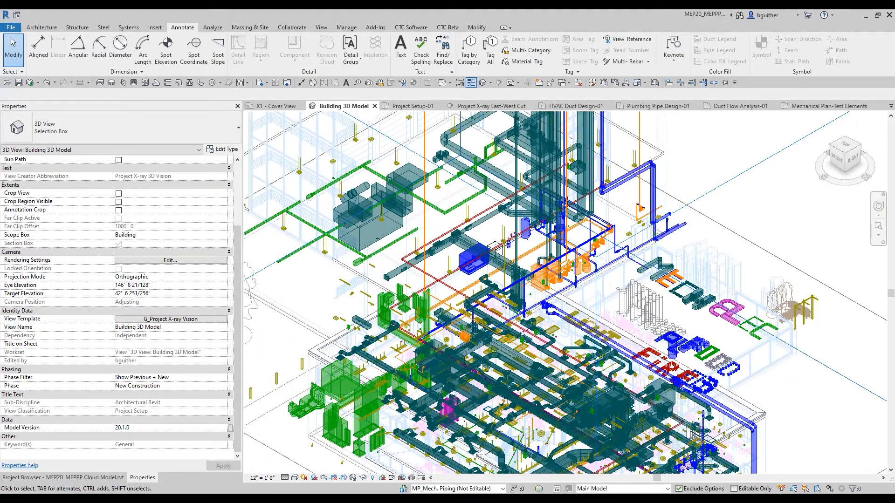
- Open the Project Setup-01 floor plan and inspect the Mechanical Room scope box and the labelled scope boxes around the building
left_click(404, 107)
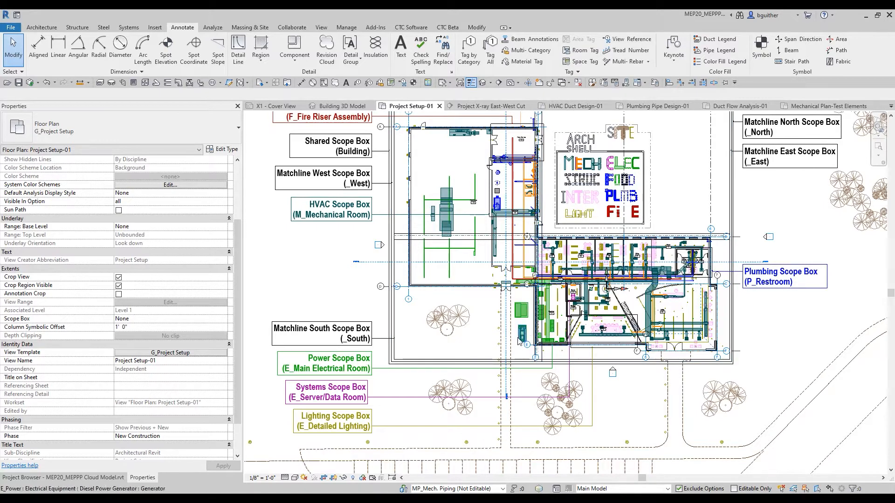
scroll(515, 151, "up", 5)
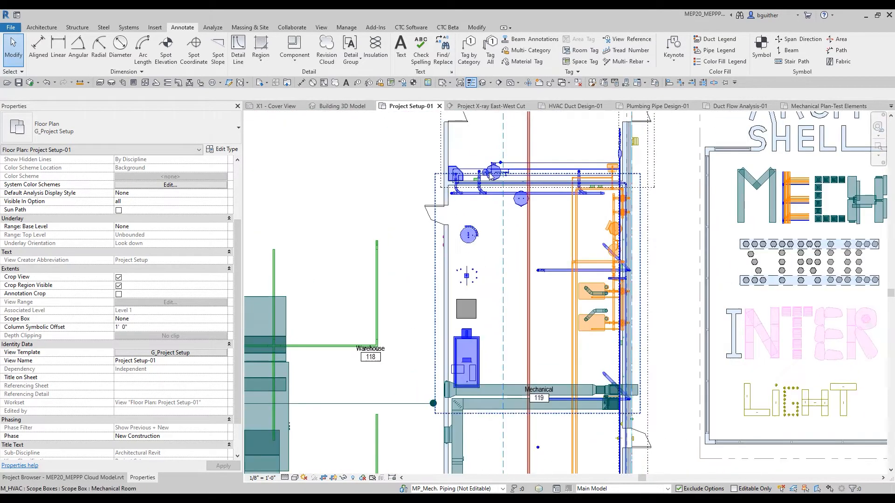
scroll(490, 176, "up", 3)
scroll(368, 291, "down", 4)
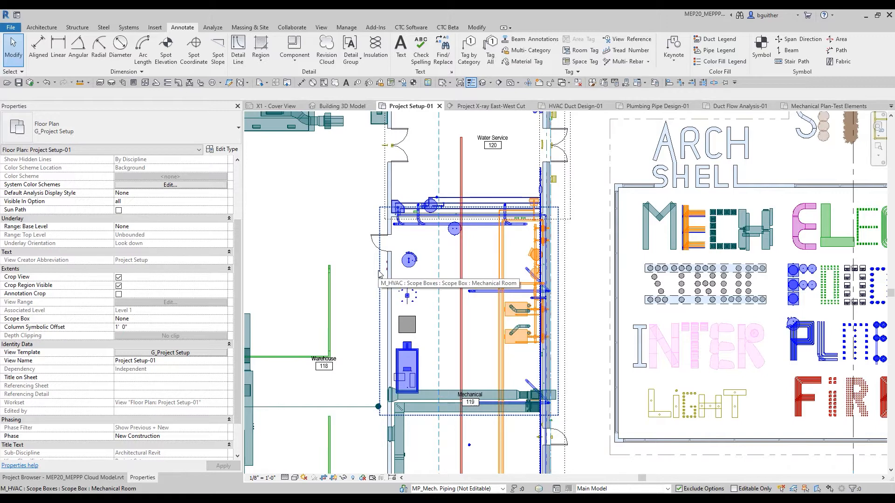
scroll(378, 274, "down", 3)
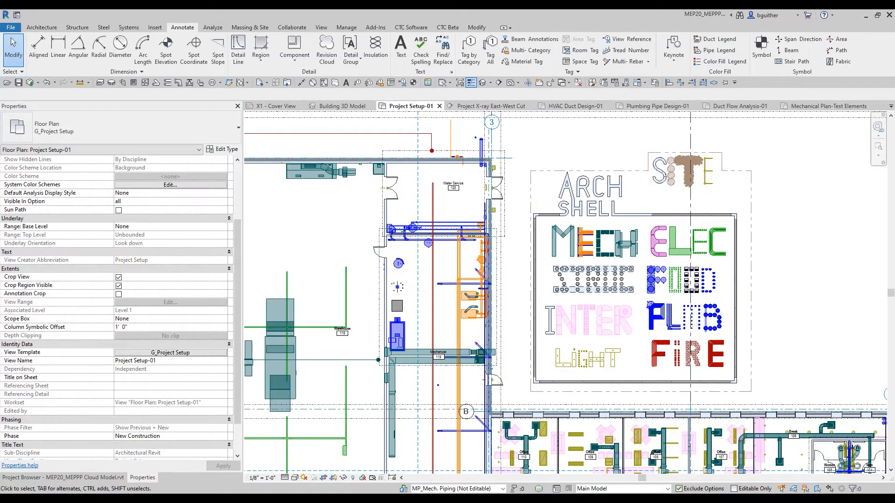
scroll(589, 149, "down", 2)
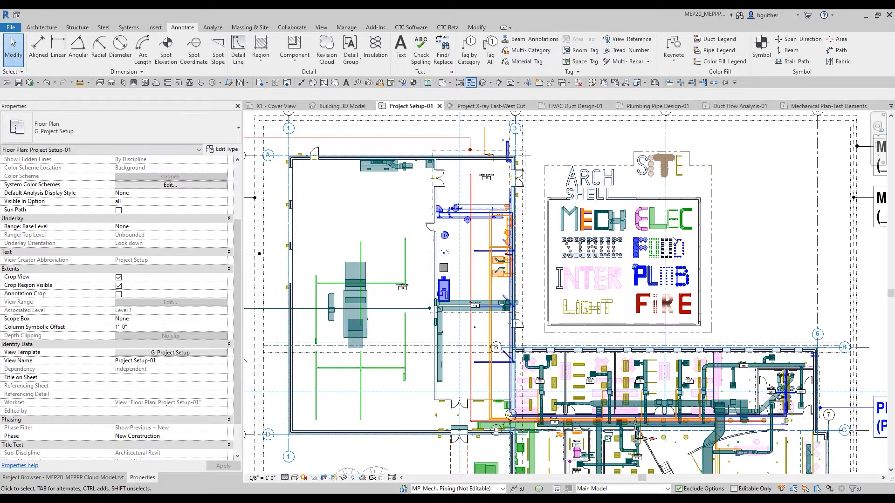
scroll(674, 240, "down", 3)
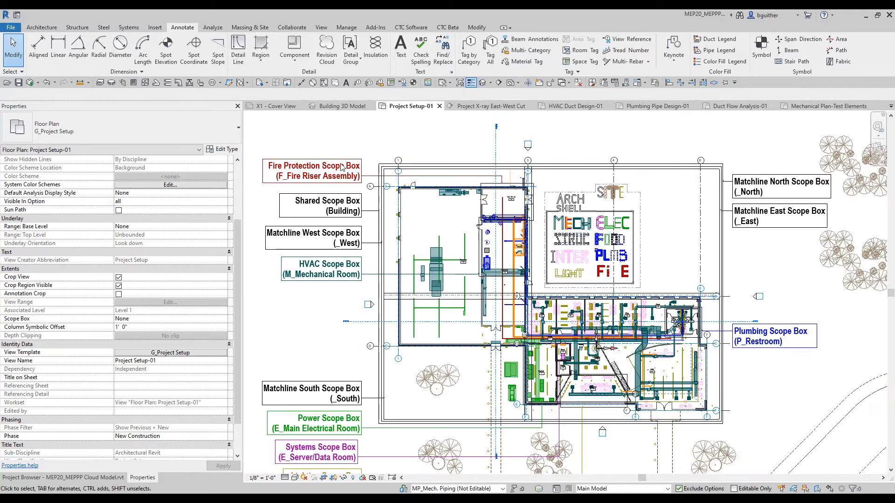
- Select the shared Building scope box that encloses the whole floor plan
left_click(379, 359)
key("Escape")
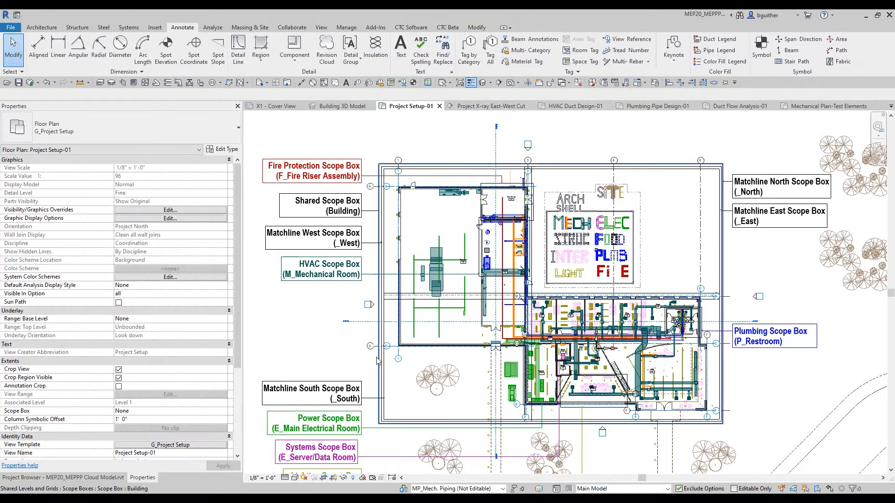
left_click(378, 361)
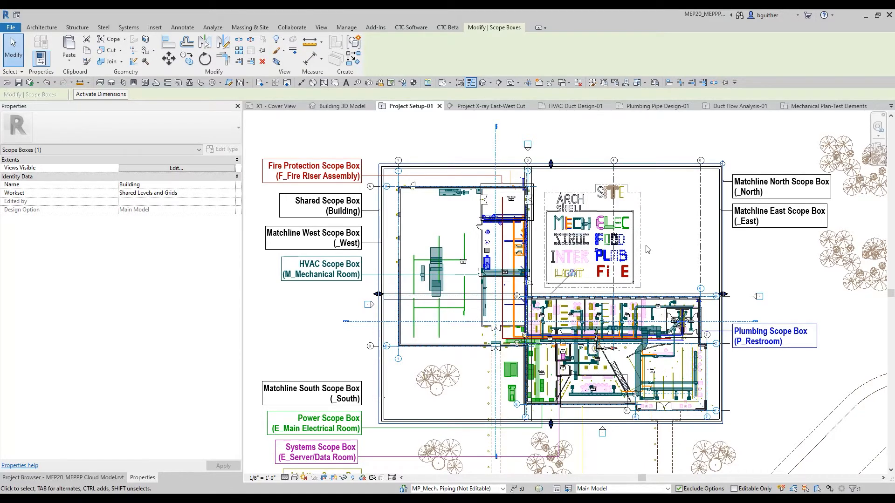
- Open the Project X-ray East-West Cut section and examine the ductwork, plumbing equipment and adjoining office ceiling spaces
key("ctrl+Tab")
scroll(407, 404, "up", 4)
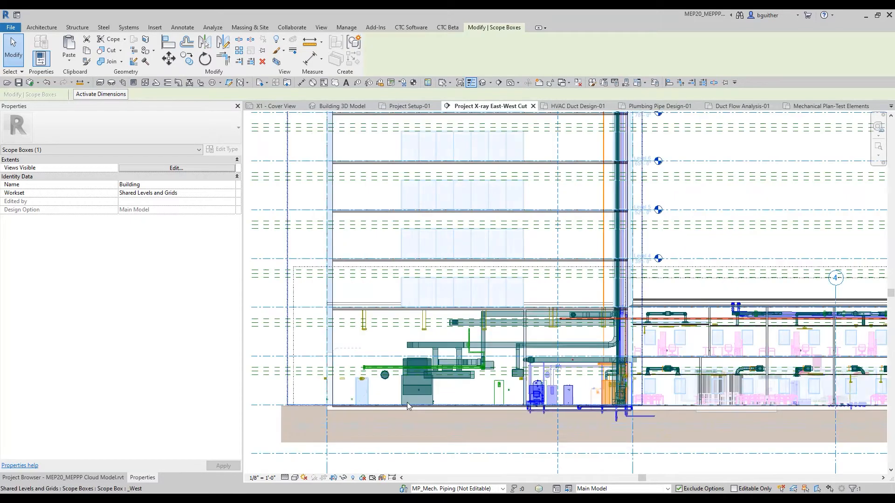
scroll(414, 397, "up", 3)
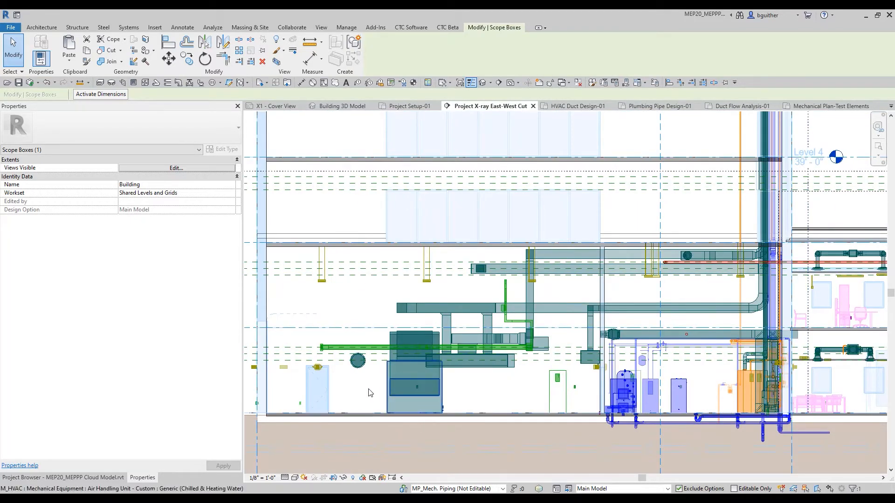
scroll(686, 326, "up", 3)
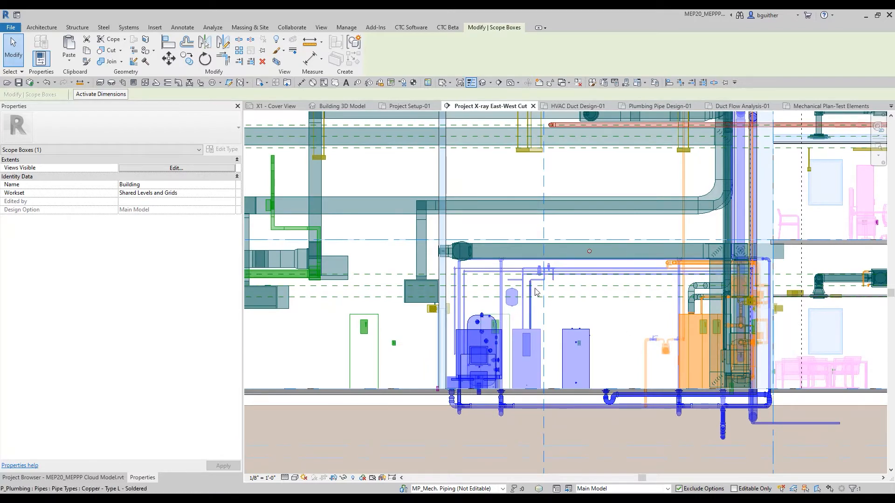
scroll(673, 340, "down", 2)
middle_click_drag(709, 296, 489, 295)
scroll(519, 298, "up", 4)
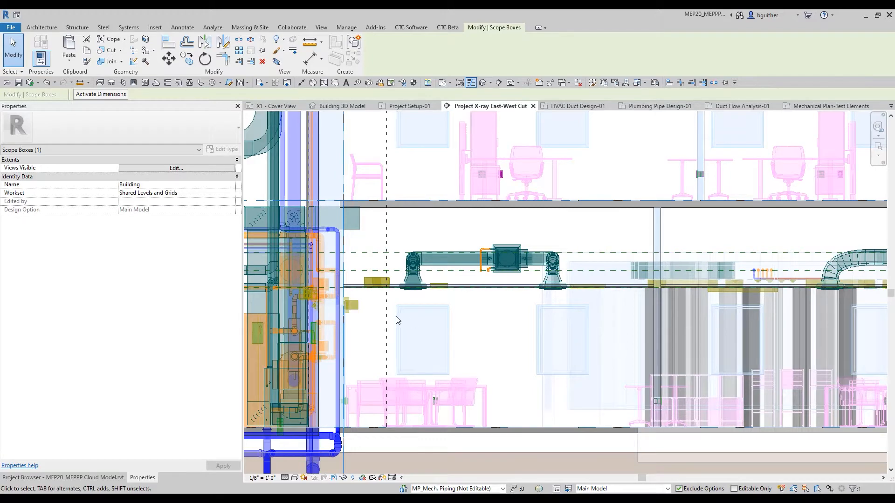
scroll(397, 320, "down", 4)
- Examine the diffusers, ducts and ceiling grid in the HVAC GRD Layout-01 ceiling plan
scroll(431, 330, "up", 4)
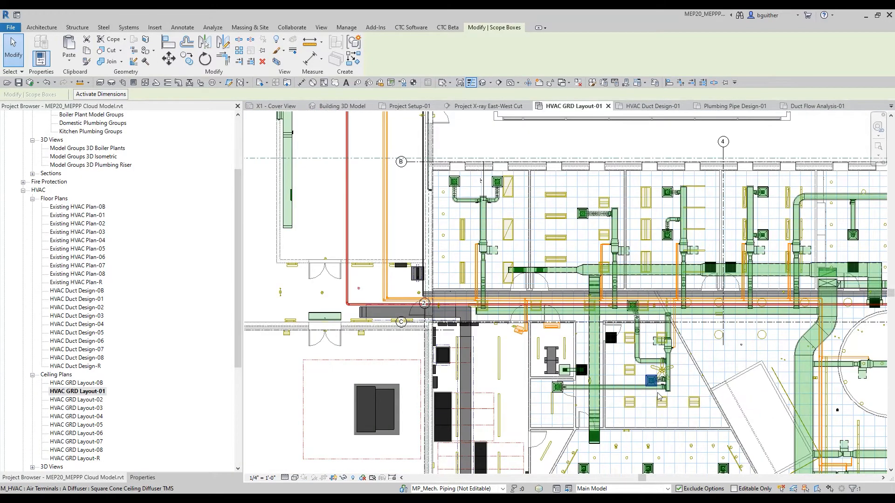
scroll(660, 396, "up", 2)
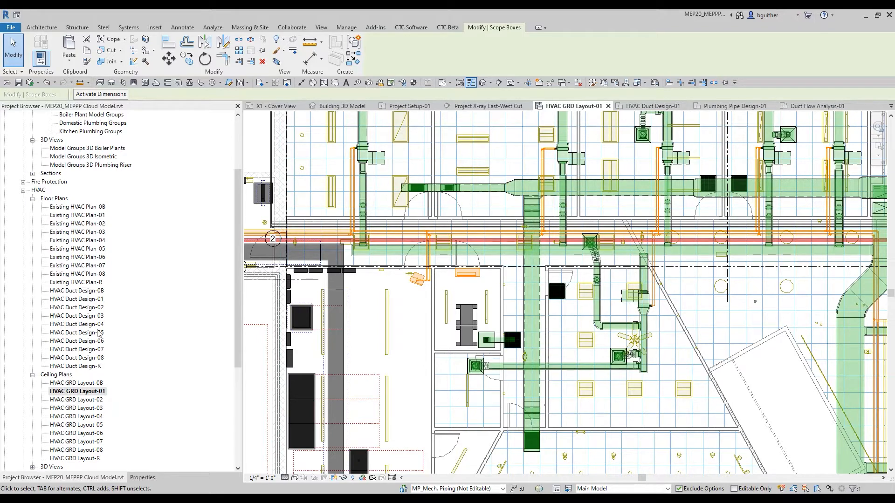
middle_click_drag(672, 408, 631, 269)
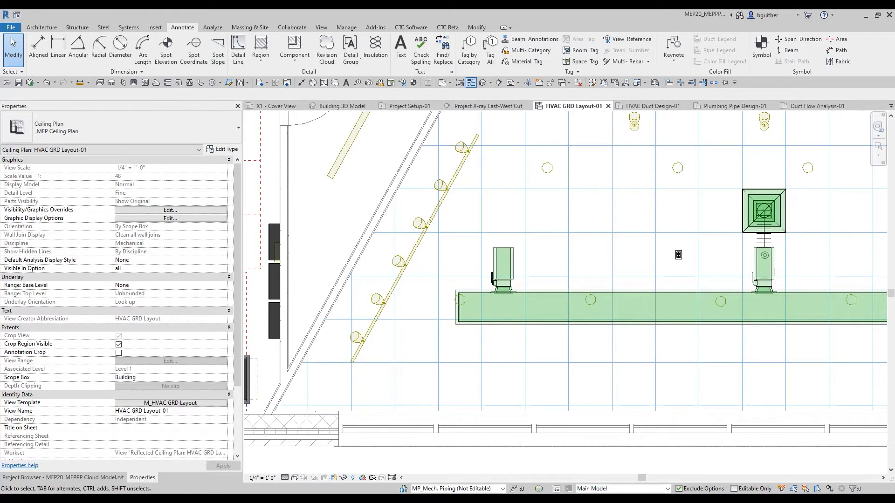
- Switch to the _Air Terminals Master workbook in Excel and unhide the rows between 554 and 562 on the Titus_350 Return (I-P) sheet
left_click_drag(0, 147, 576, 80)
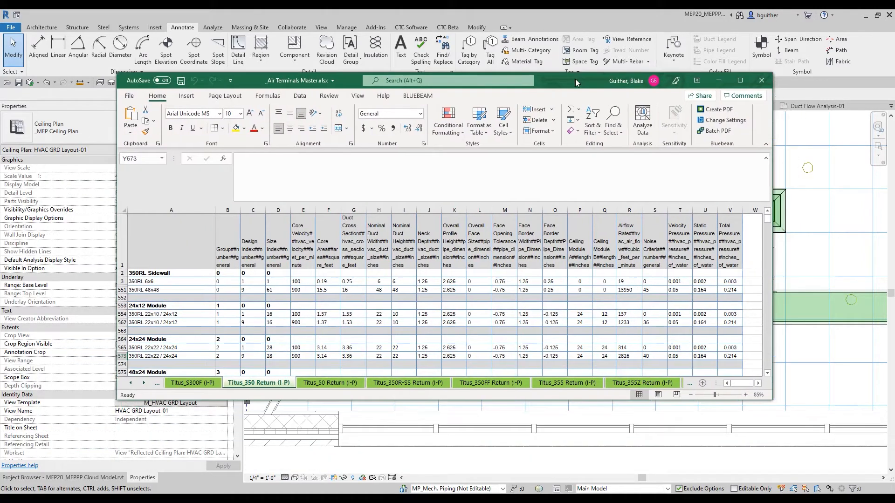
left_click(740, 81)
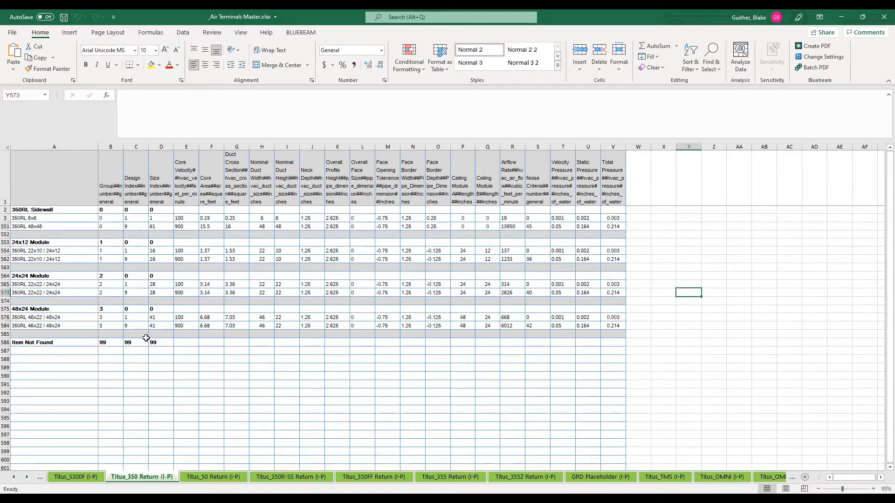
left_click_drag(5, 251, 4, 258)
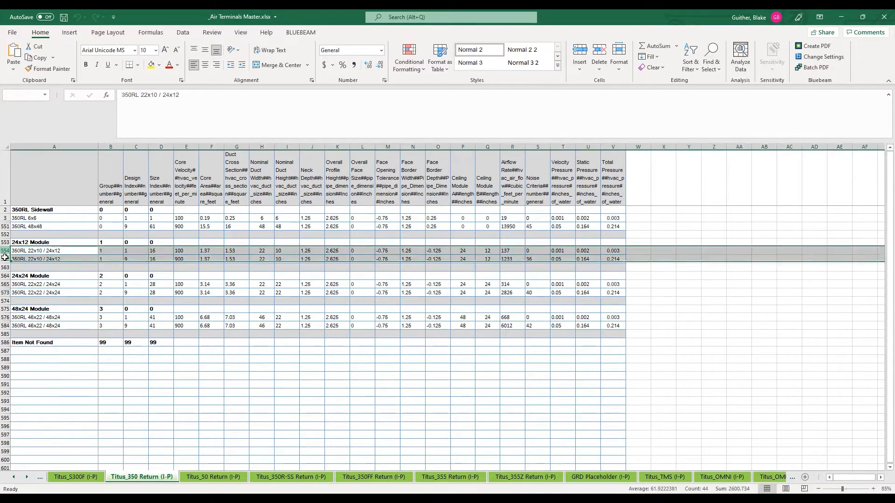
right_click(5, 259)
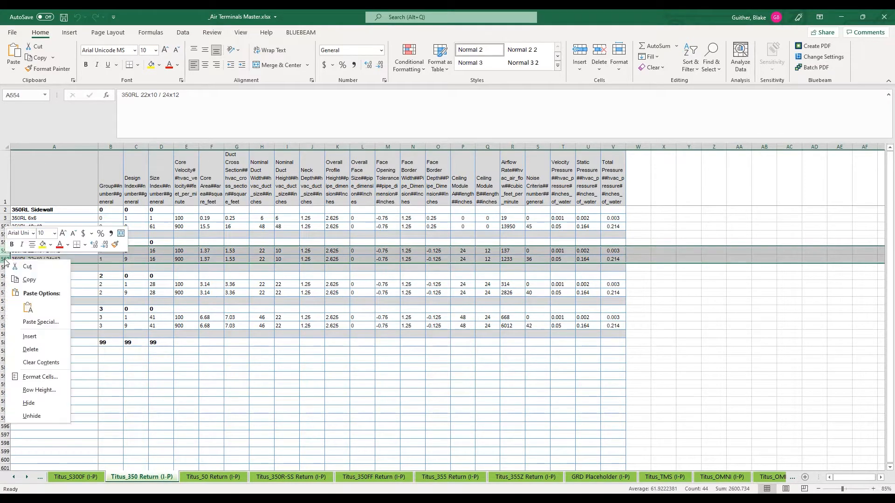
left_click(37, 415)
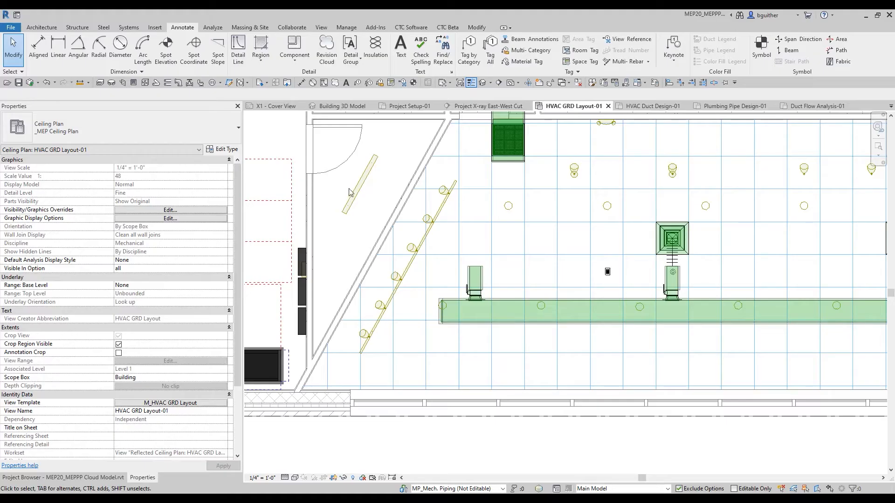
- Return to Revit and place an Aluminum Square Cone Diffuser TMS-AA on the ceiling face in line with the unconnected branch duct
left_click(134, 84)
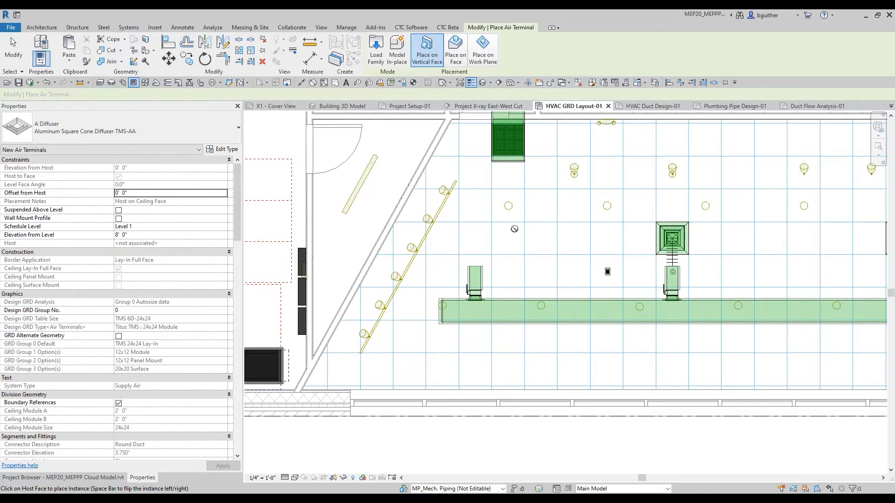
scroll(517, 226, "up", 2)
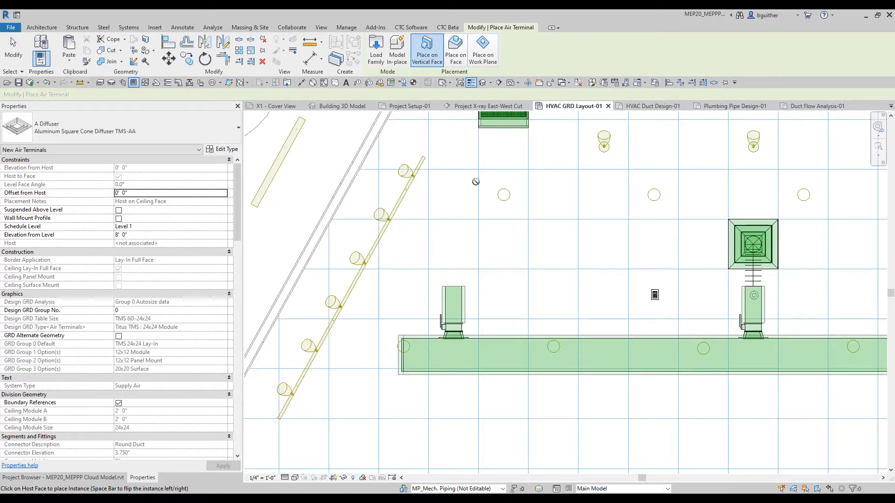
left_click(456, 56)
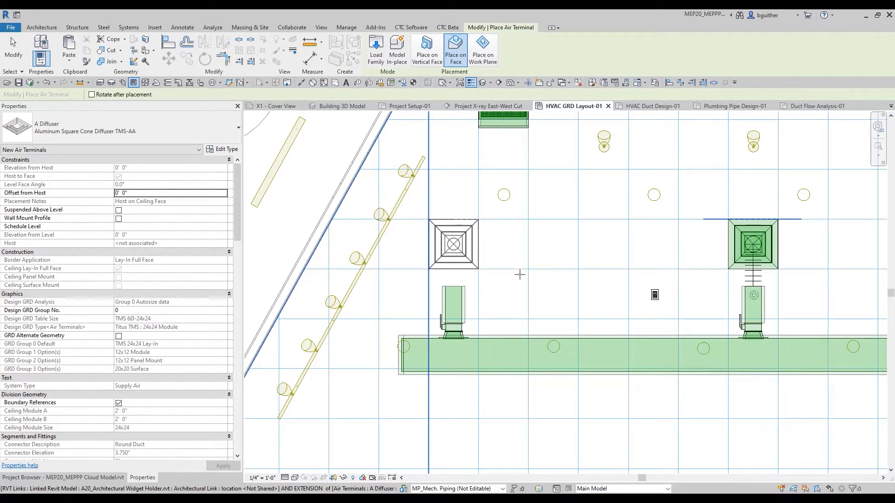
scroll(559, 271, "down", 1)
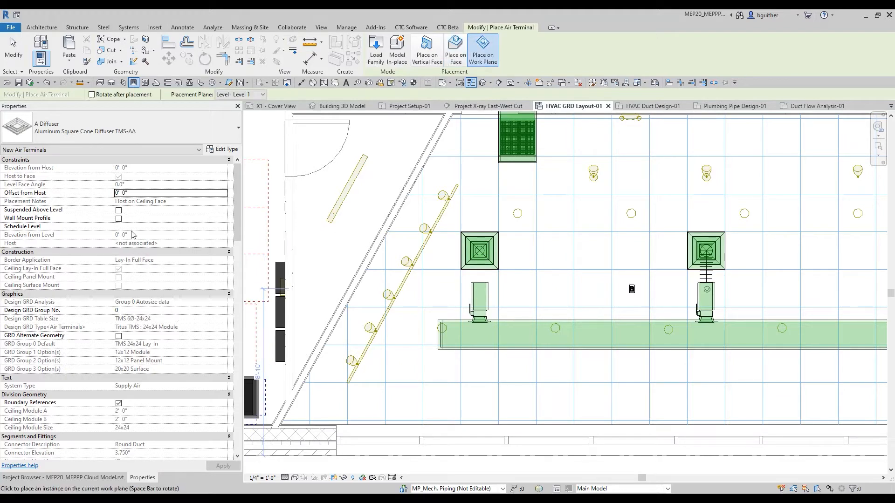
- Place another TMS-AA diffuser on the Level 1 work plane with Suspended Above Level enabled, in the area without a ceiling grid beside the slanted wall
left_click(119, 210)
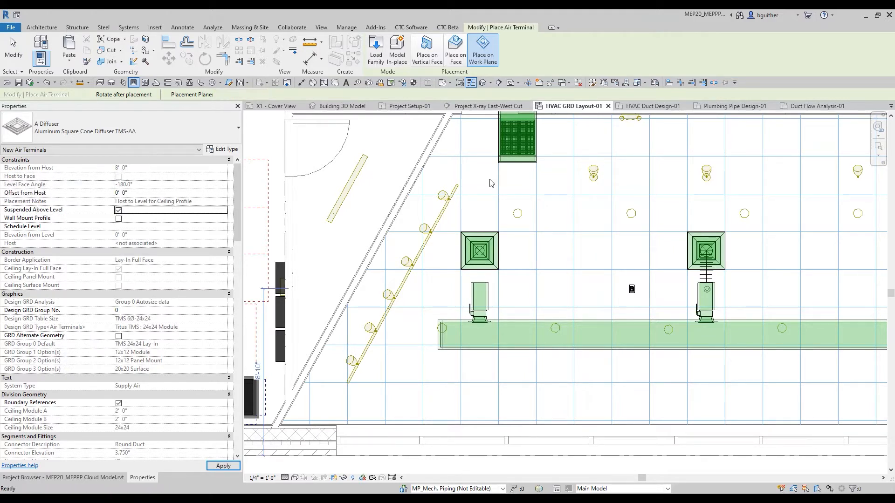
scroll(558, 274, "up", 2)
scroll(405, 203, "down", 3)
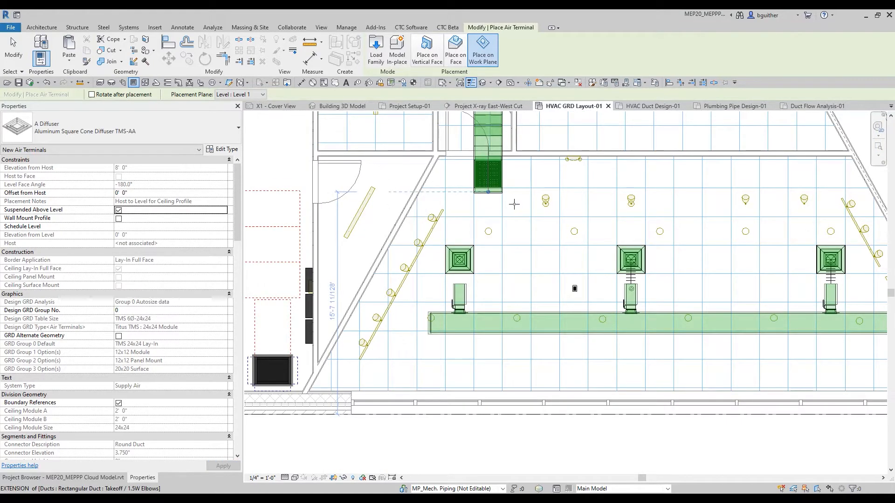
left_click(483, 280)
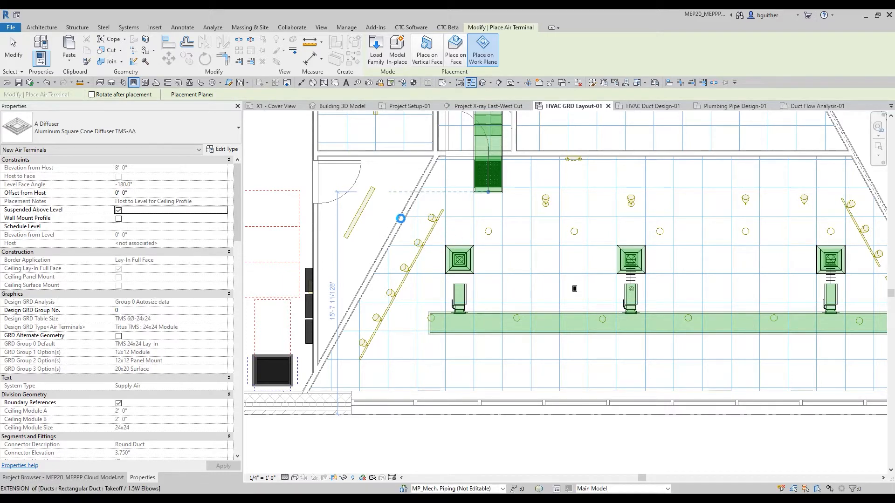
right_click(457, 258)
left_click(473, 265)
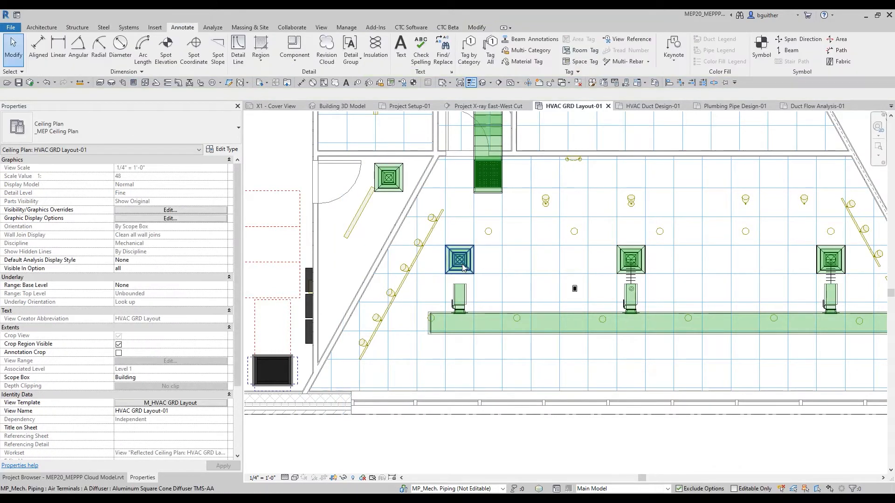
- Set the Design GRD Group No. of the ceiling-hosted TMS-AA diffuser to 3 and its flow to 250 CFM
left_click(460, 270)
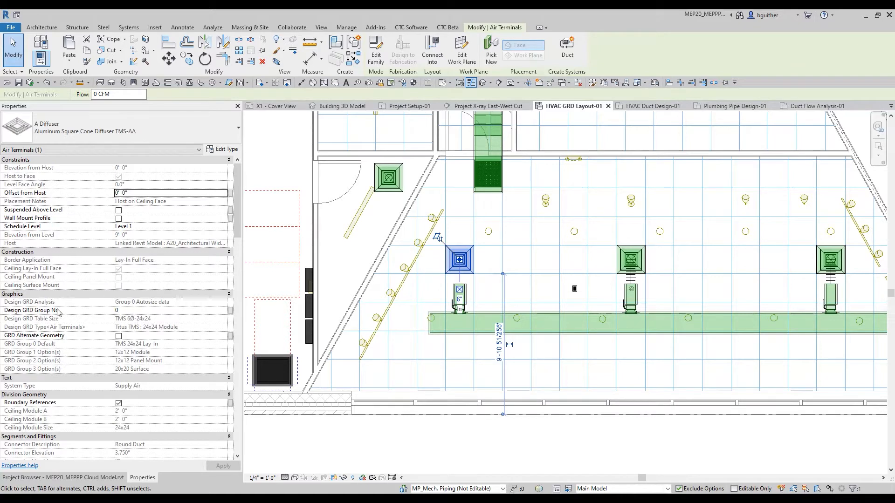
left_click(130, 311)
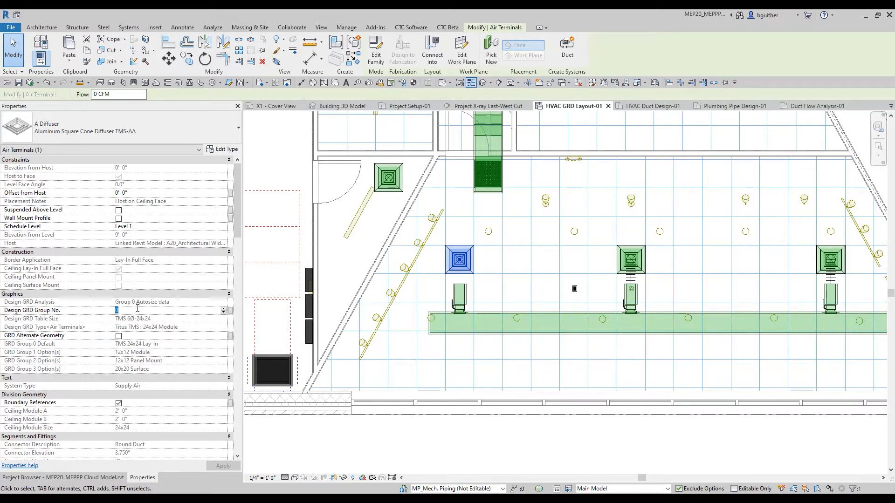
type("3")
key("Return")
left_click(118, 94)
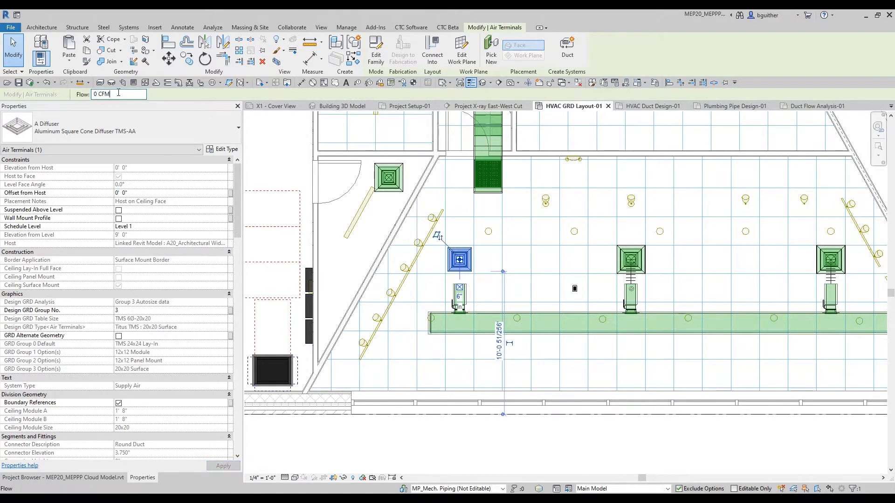
left_click_drag(119, 93, 81, 100)
type("250")
key("Return")
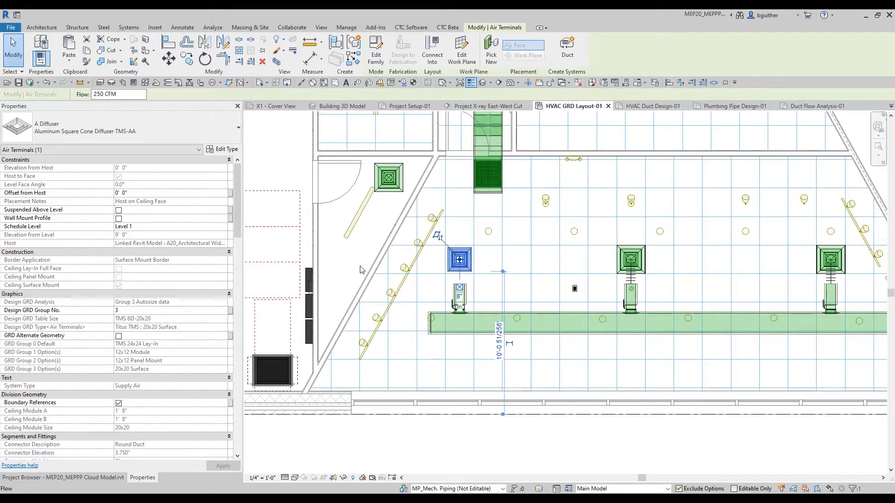
- Select the neighbouring duct-connected Square Cone Ceiling Diffuser TMS and go to its Mechanical - Flow properties
left_click(642, 255)
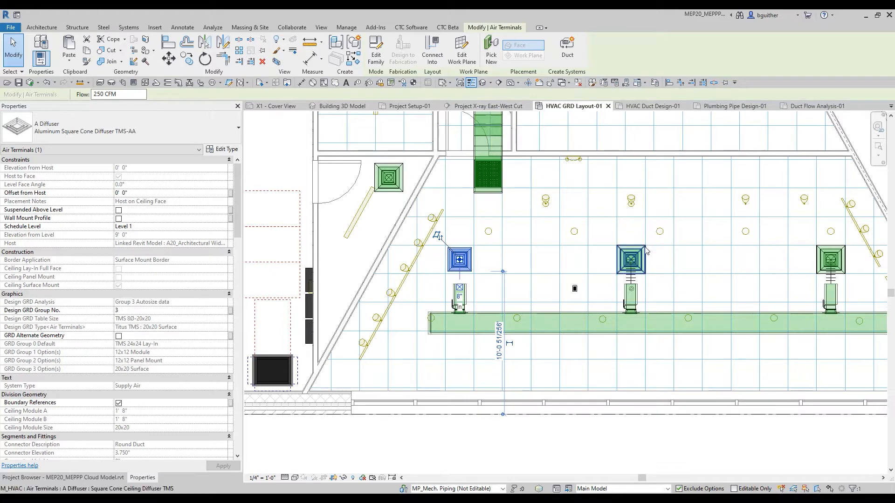
scroll(650, 274, "up", 2)
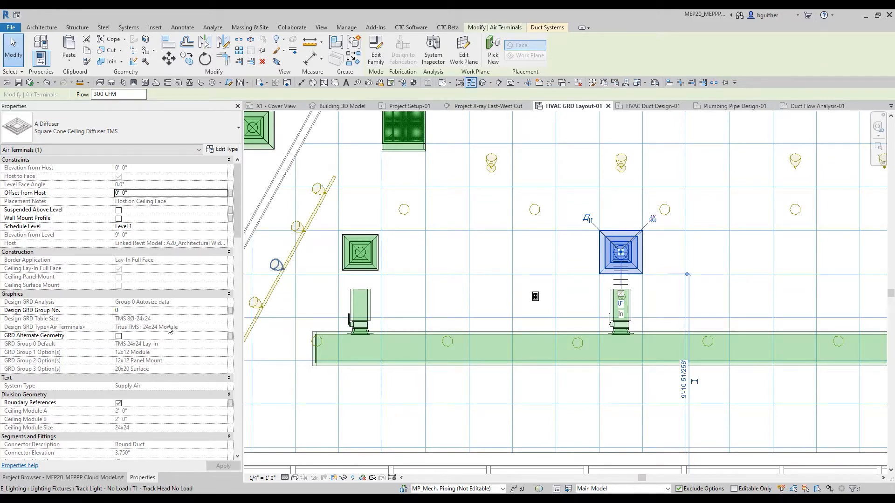
scroll(170, 328, "down", 4)
scroll(170, 329, "down", 14)
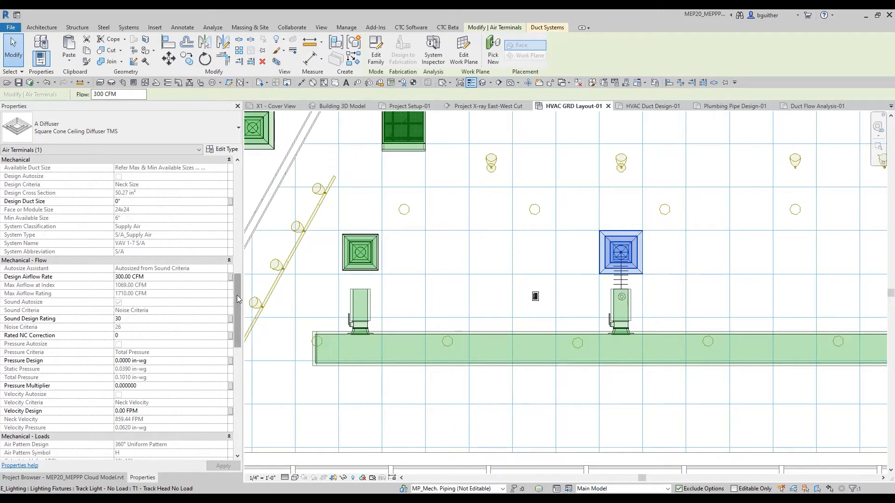
left_click_drag(237, 295, 237, 292)
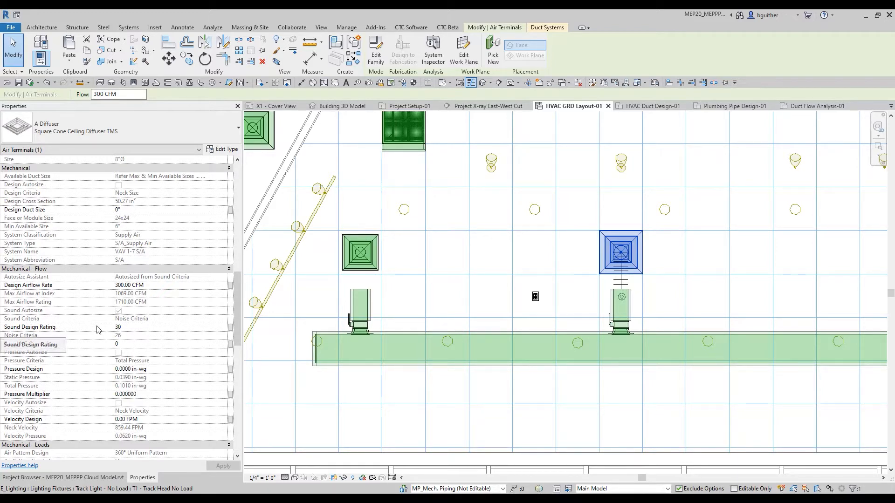
- Try a Rated NC Correction of 2 and a new Pressure Multiplier on the selected diffuser
left_click(141, 344)
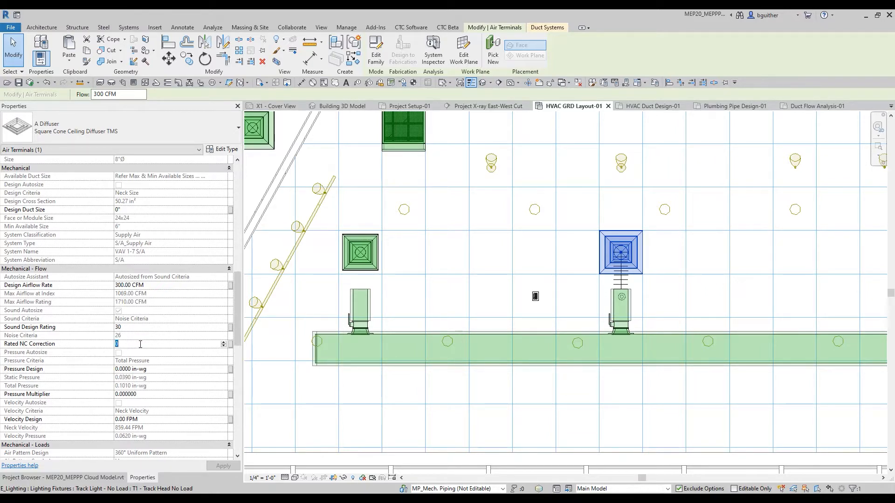
type("2")
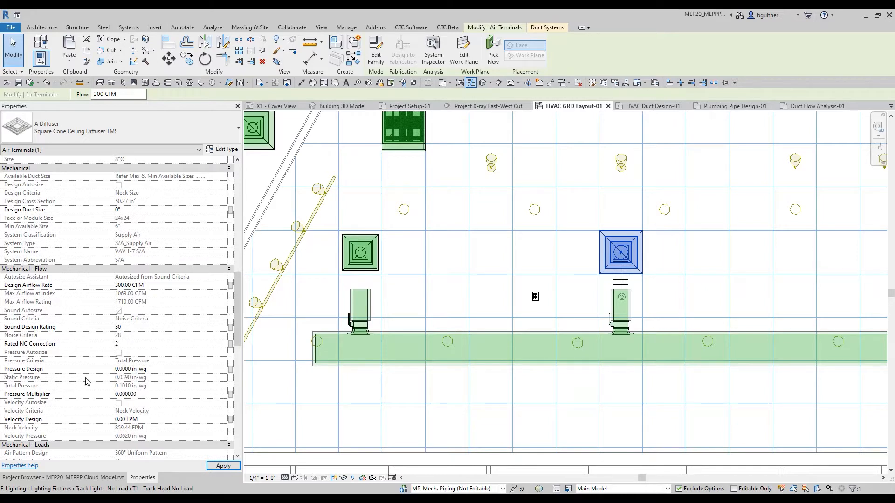
left_click(157, 395)
type("0.")
key("Return")
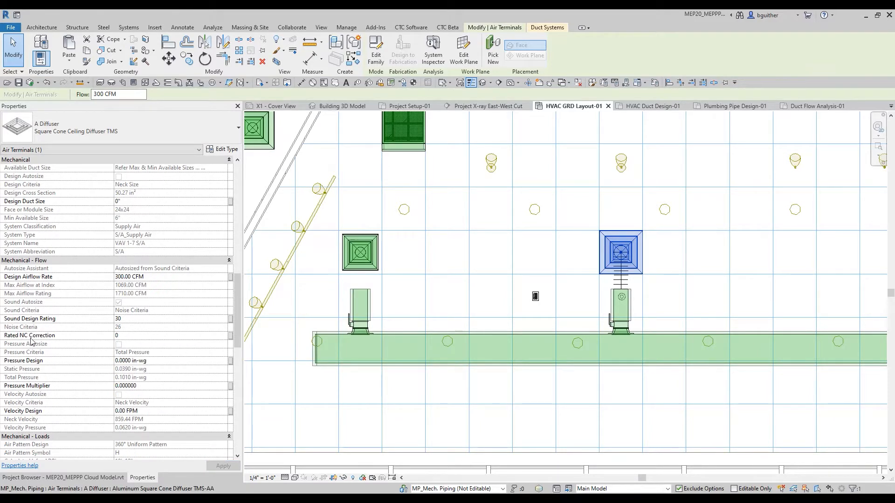
- Try a Pressure Design of 0.06 in-wg on the selected diffuser and return it to 0
left_click(128, 320)
left_click(164, 361)
type(".06")
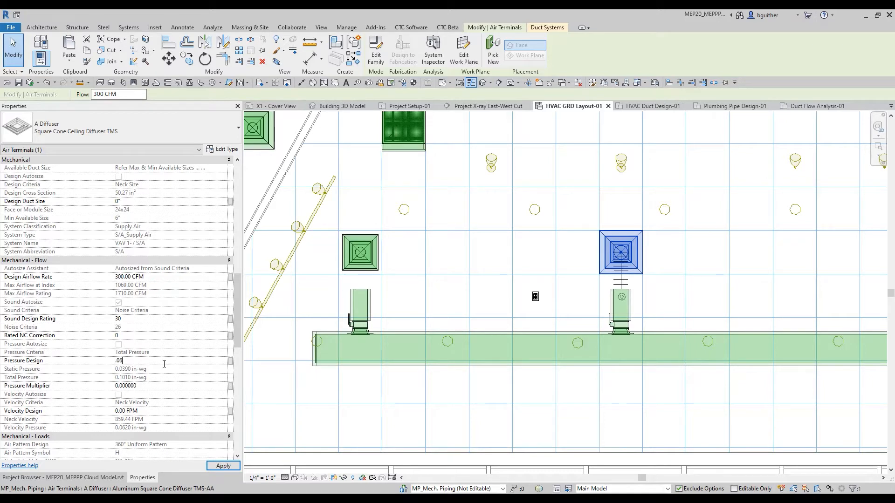
key("Return")
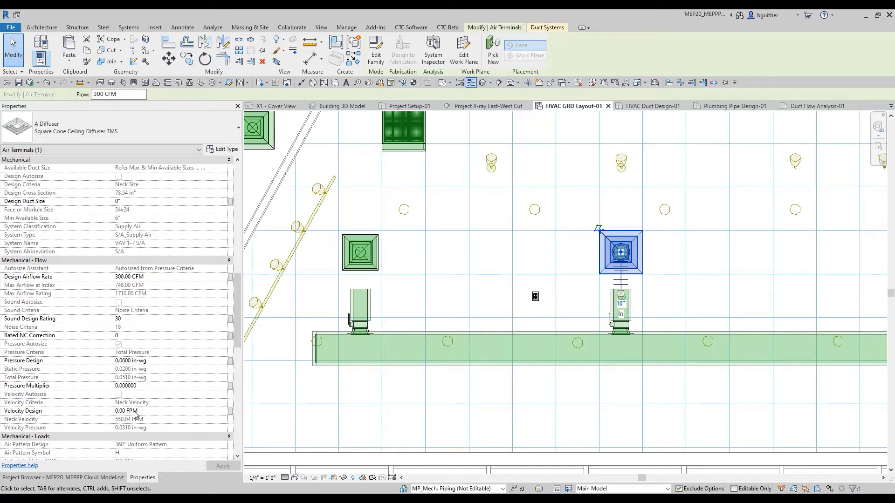
left_click(172, 361)
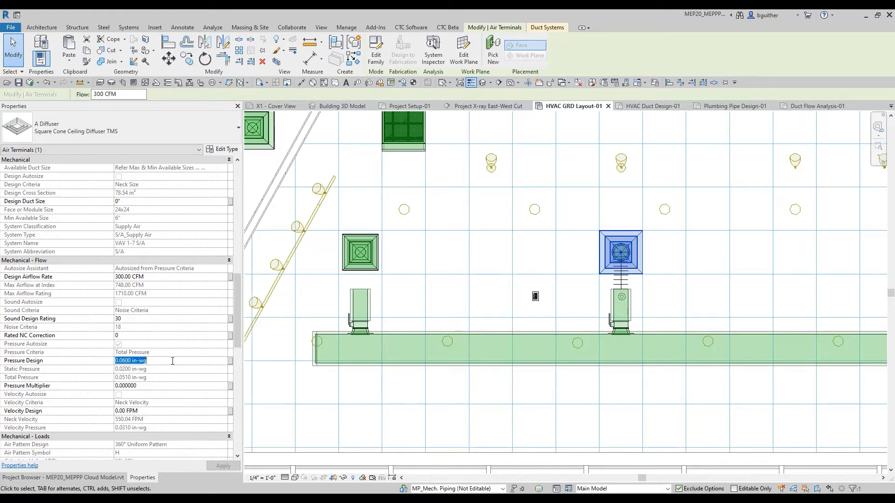
type("0")
- Set the selected diffuser's Velocity Design to 500 FPM and check its neck in the plan
left_click(158, 410)
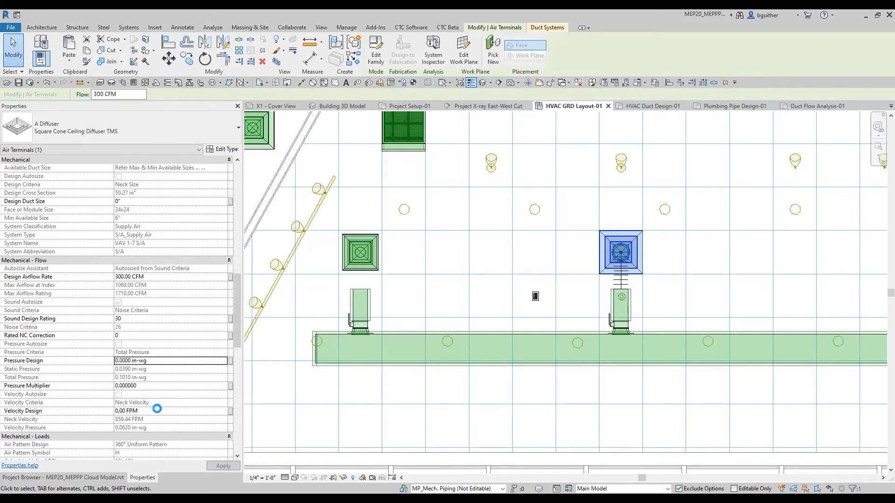
type("50")
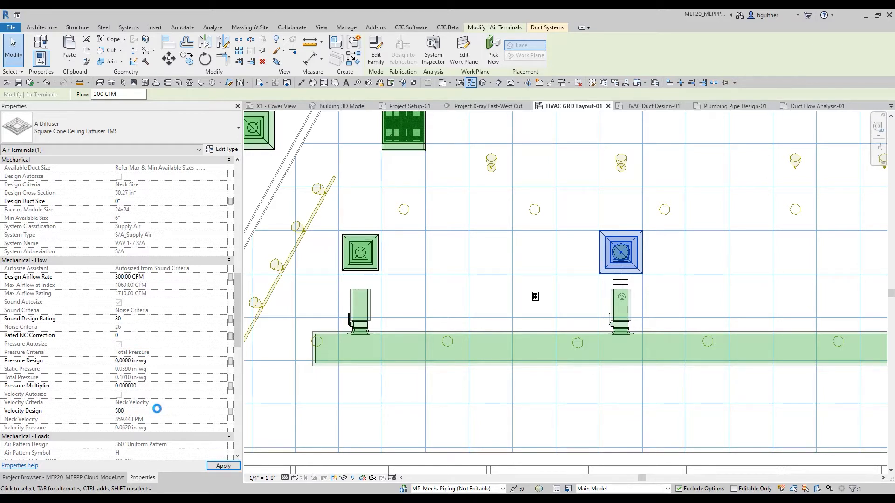
scroll(646, 272, "up", 3)
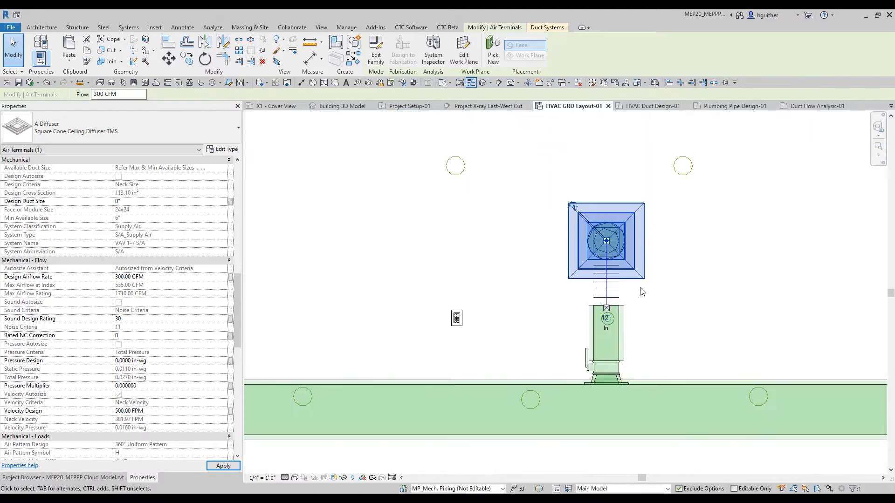
scroll(661, 293, "down", 3)
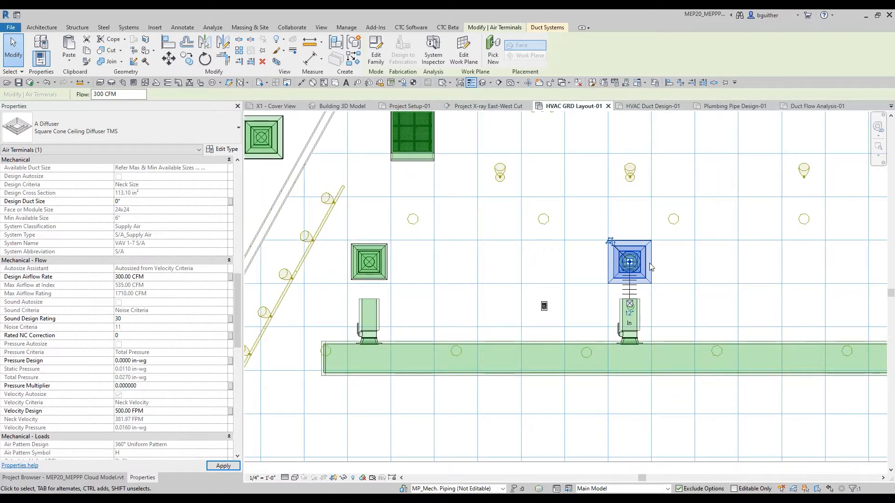
- Set the selected diffuser's Design Duct Size to 14"
scroll(651, 267, "down", 1)
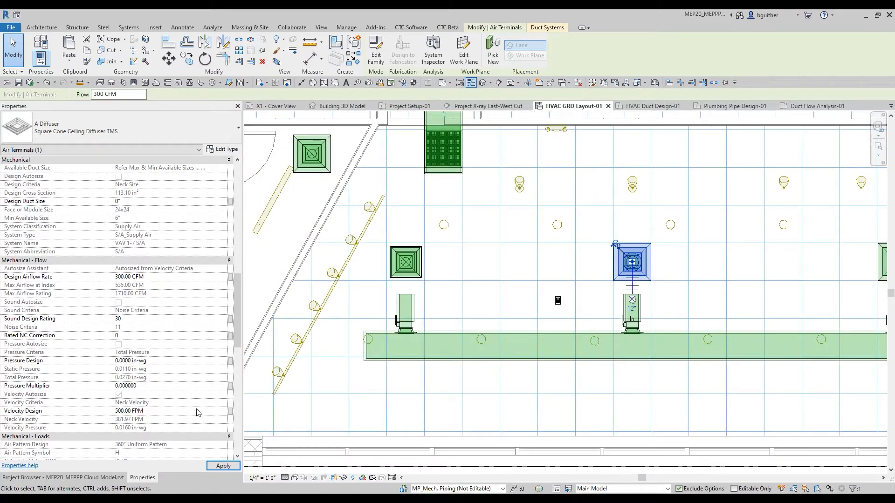
scroll(163, 370, "up", 1)
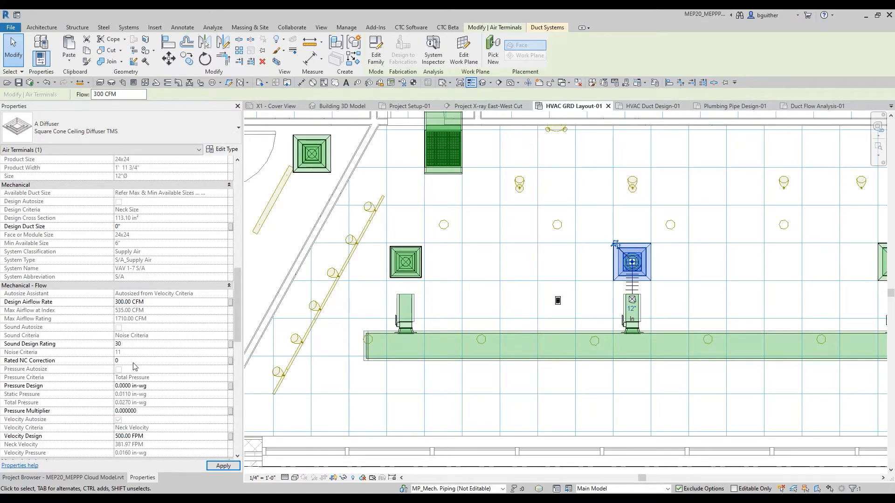
left_click(138, 227)
- Open the HVAC Duct Design-01 floor plan and examine the supply and return duct layout
left_click(653, 106)
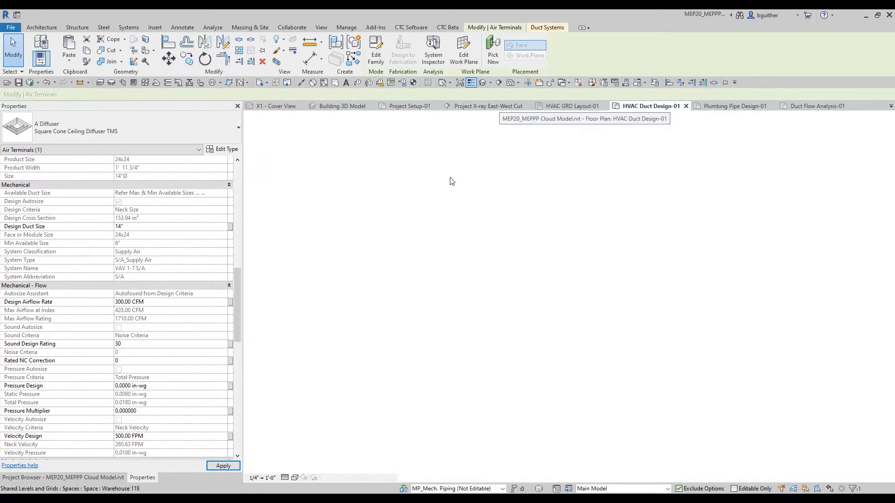
scroll(647, 412, "up", 3)
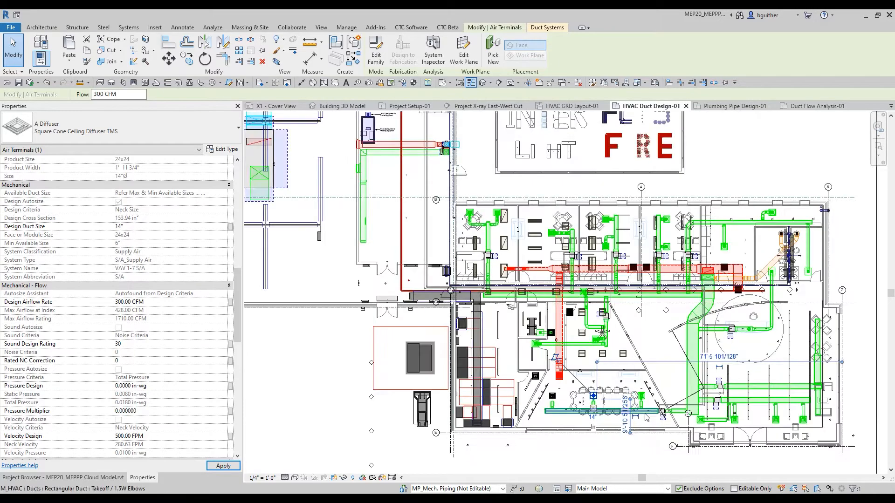
- Examine the conference room diffusers, their VAV box and the branch connections to the main supply duct in the duct plan
scroll(647, 413, "up", 3)
scroll(354, 347, "down", 2)
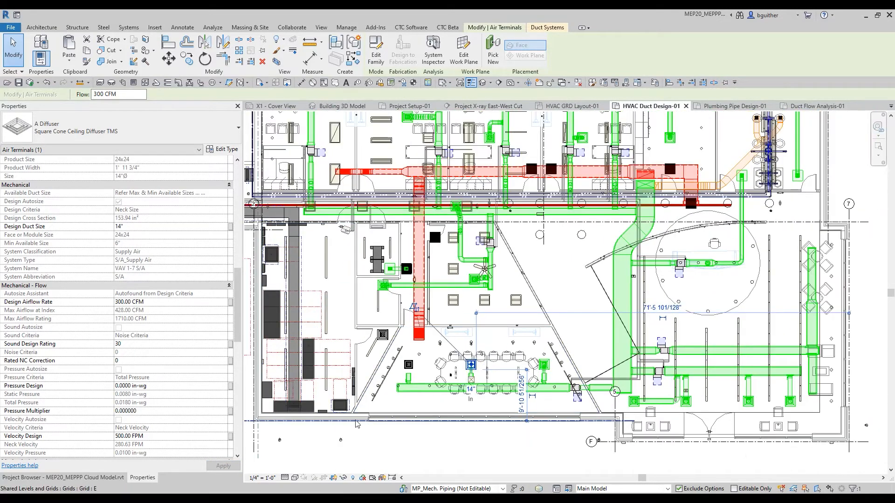
scroll(494, 408, "up", 3)
scroll(513, 397, "up", 3)
scroll(383, 403, "down", 3)
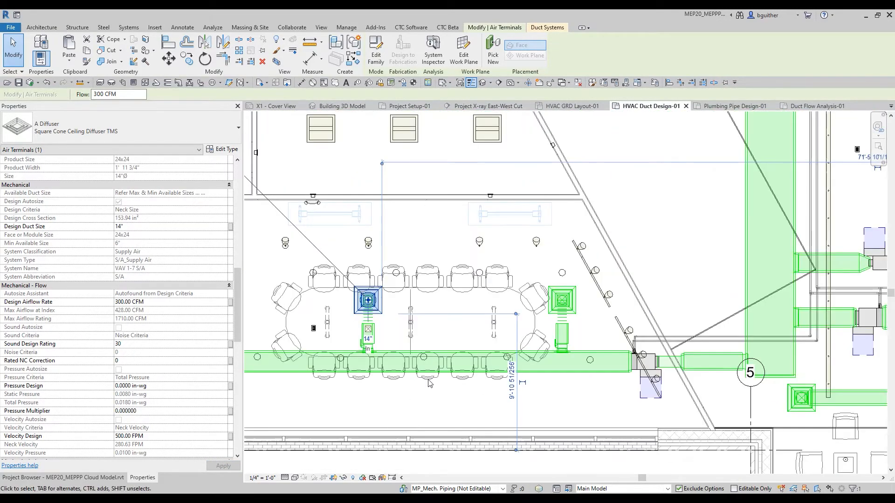
scroll(684, 370, "up", 3)
scroll(684, 368, "up", 3)
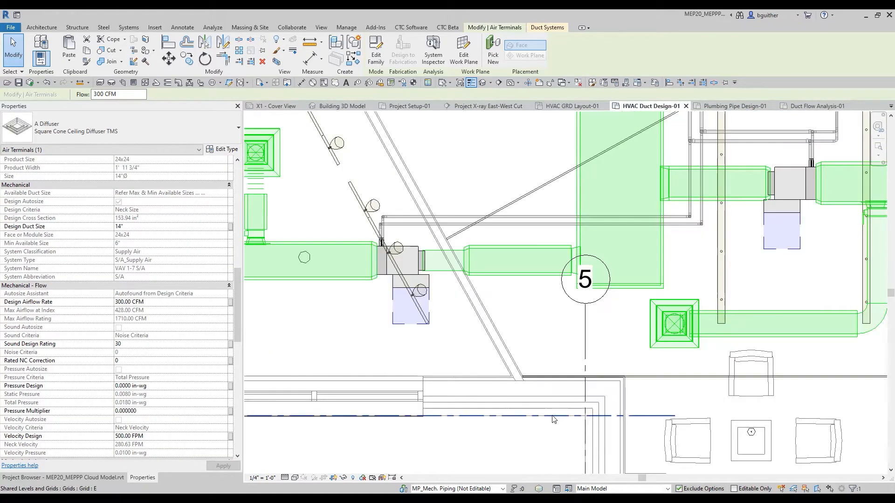
middle_click_drag(537, 339, 539, 423)
scroll(540, 412, "down", 1)
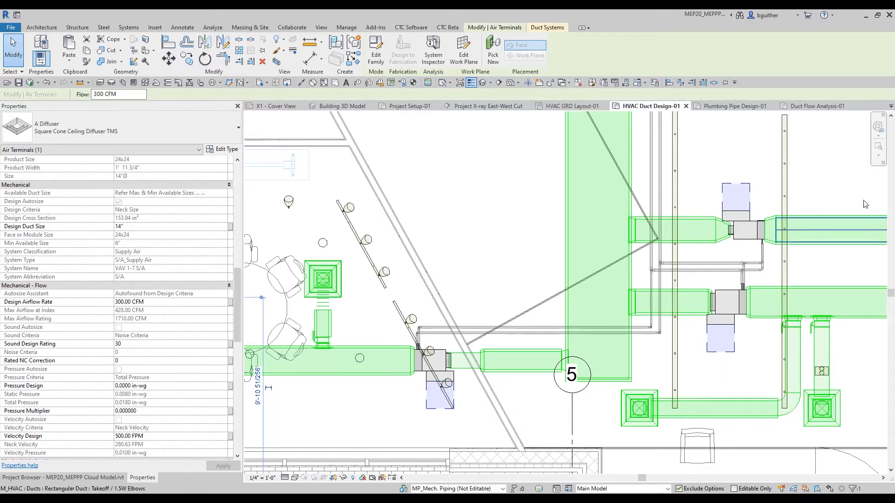
scroll(551, 460, "down", 3)
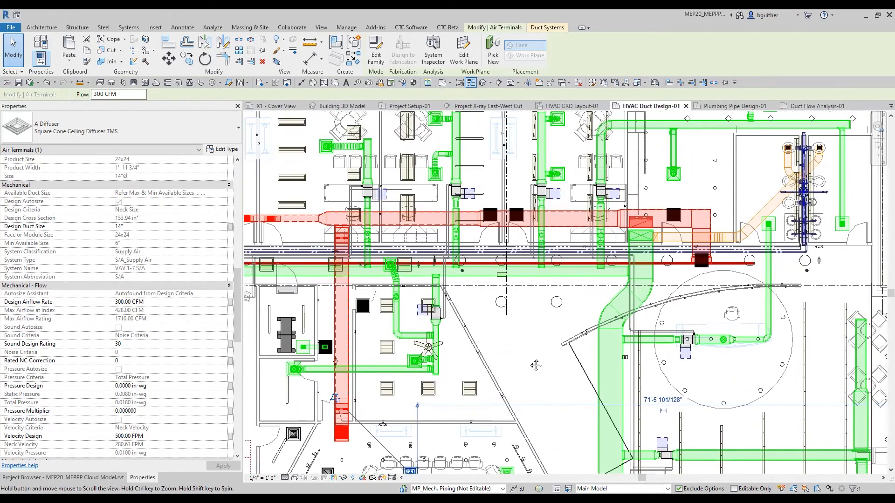
- Examine the supply, return and restroom exhaust ducts near the corridor, and follow the services to the electrical room
scroll(839, 234, "up", 3)
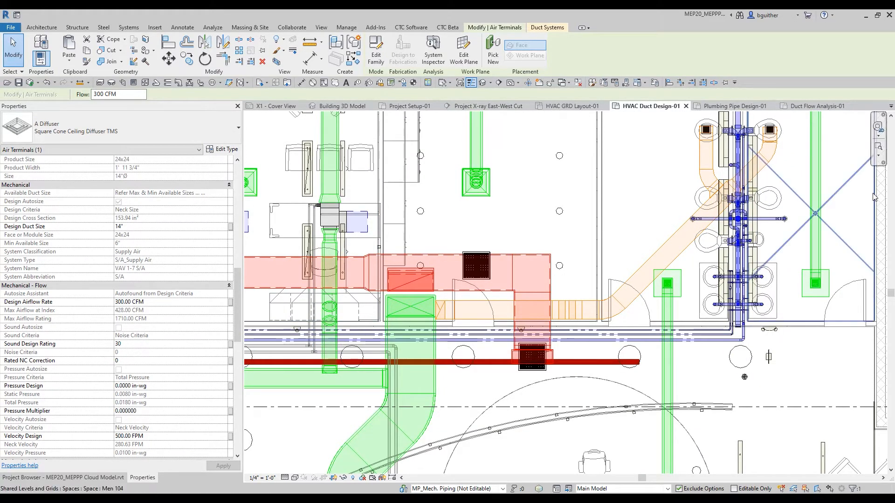
scroll(859, 196, "down", 2)
scroll(591, 319, "up", 5)
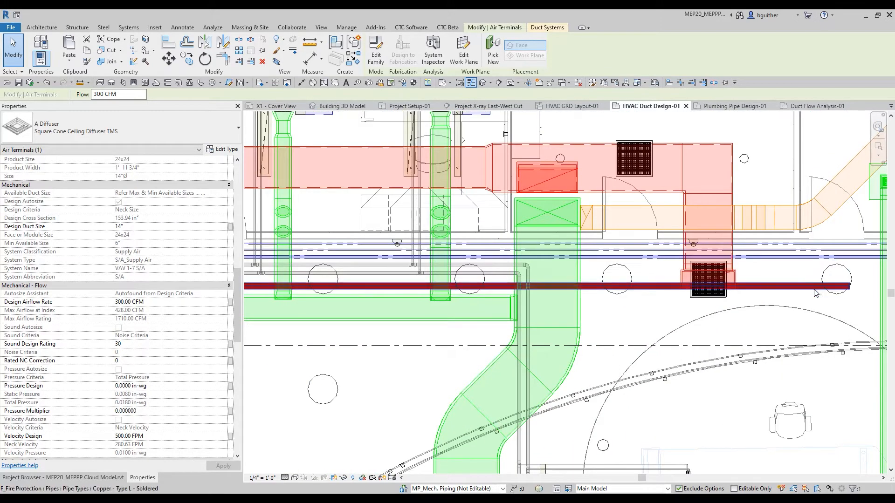
scroll(817, 288, "down", 3)
middle_click_drag(394, 365, 881, 411)
middle_click_drag(303, 439, 769, 252)
scroll(674, 138, "up", 2)
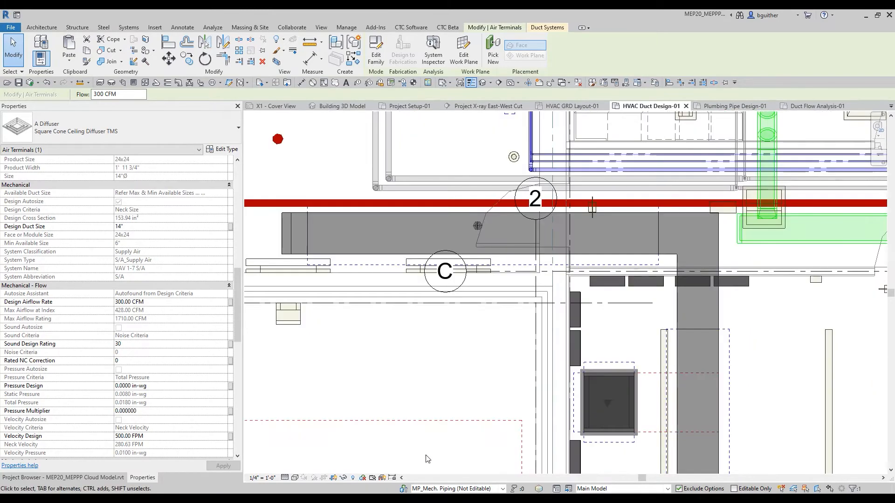
scroll(537, 295, "down", 3)
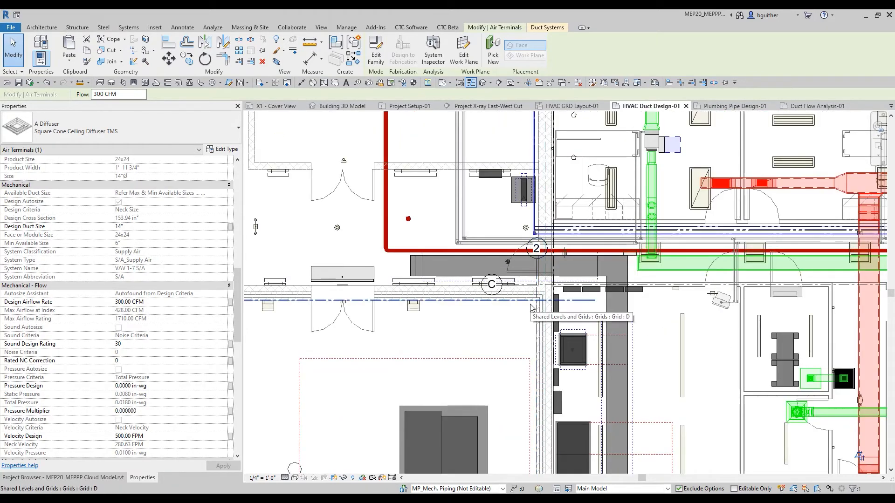
scroll(413, 215, "down", 2)
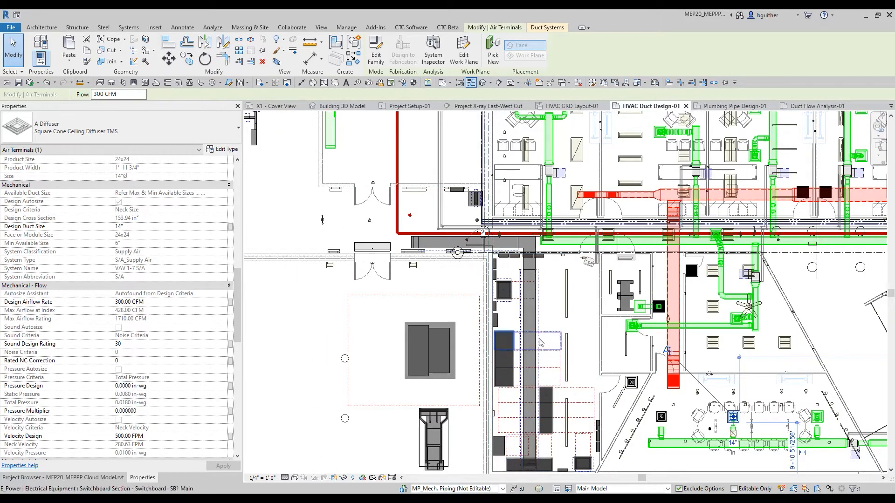
scroll(538, 343, "up", 2)
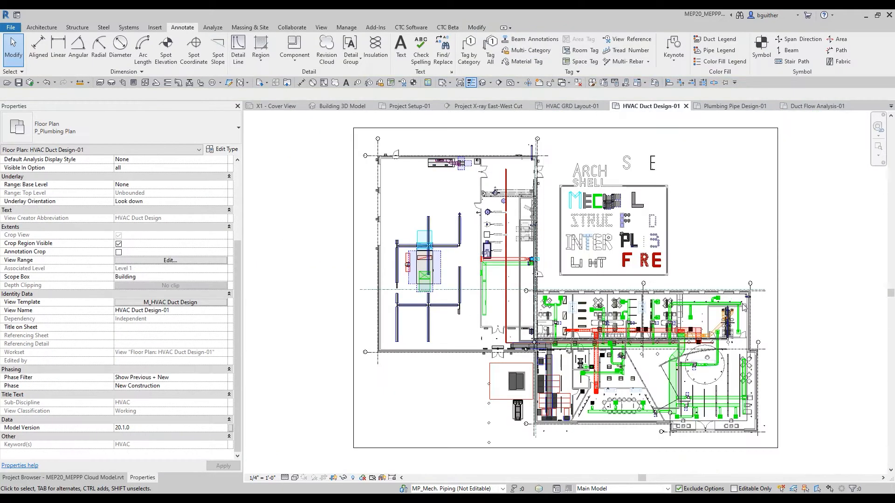
scroll(518, 370, "up", 2)
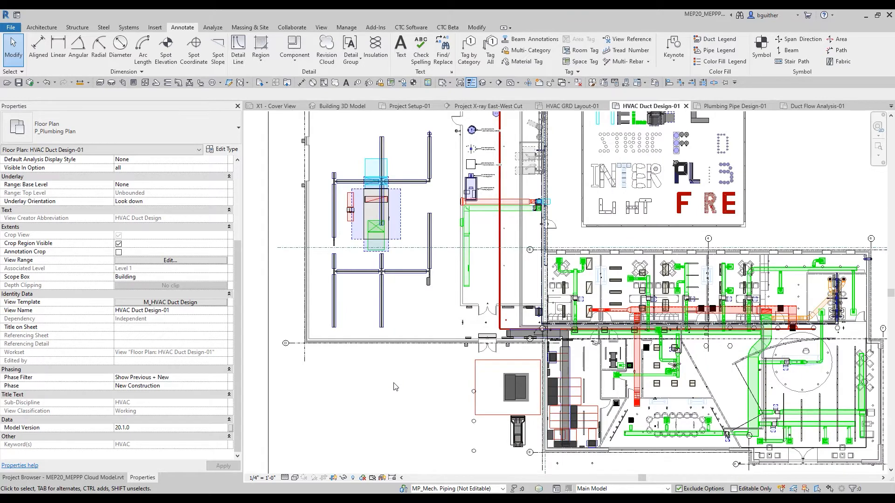
- Open the Plumbing Pipe Design-01 floor plan and examine the piping at the restroom fixtures
left_click(729, 106)
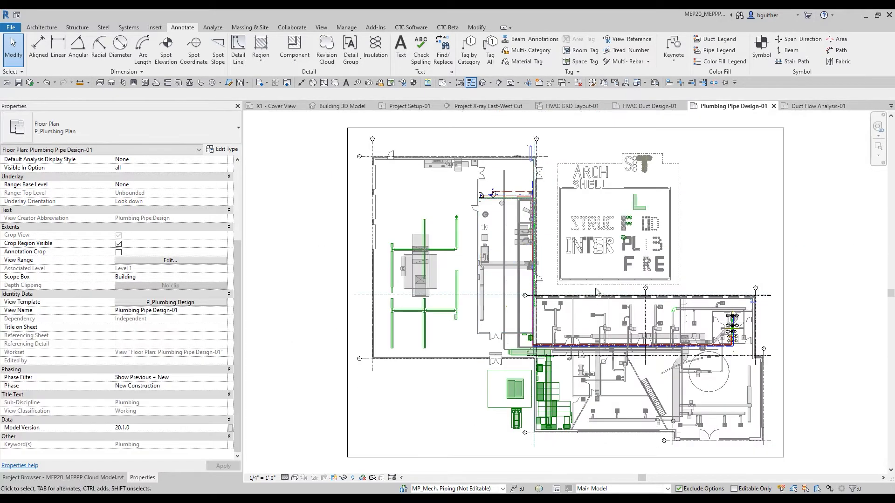
scroll(711, 369, "up", 7)
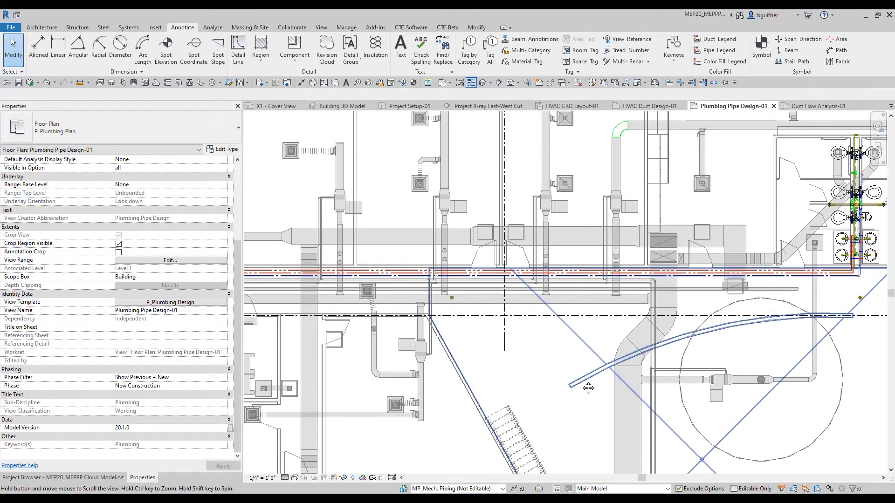
middle_click_drag(576, 433, 474, 400)
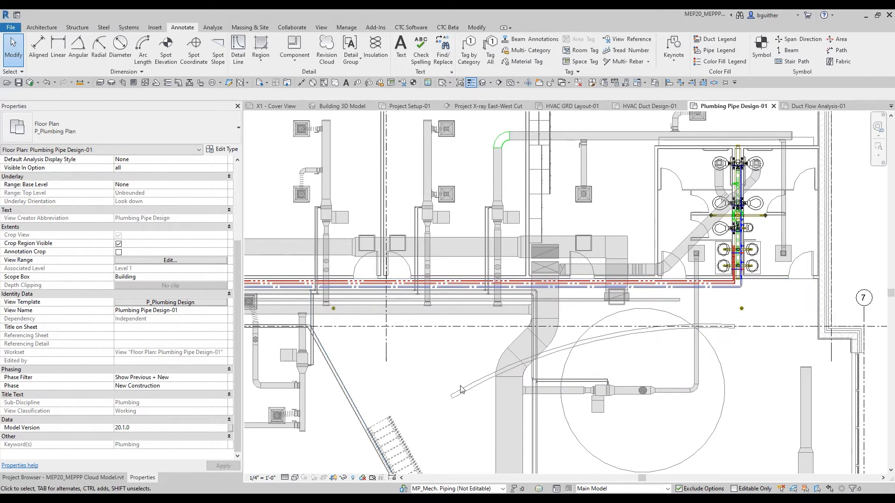
scroll(737, 258, "up", 6)
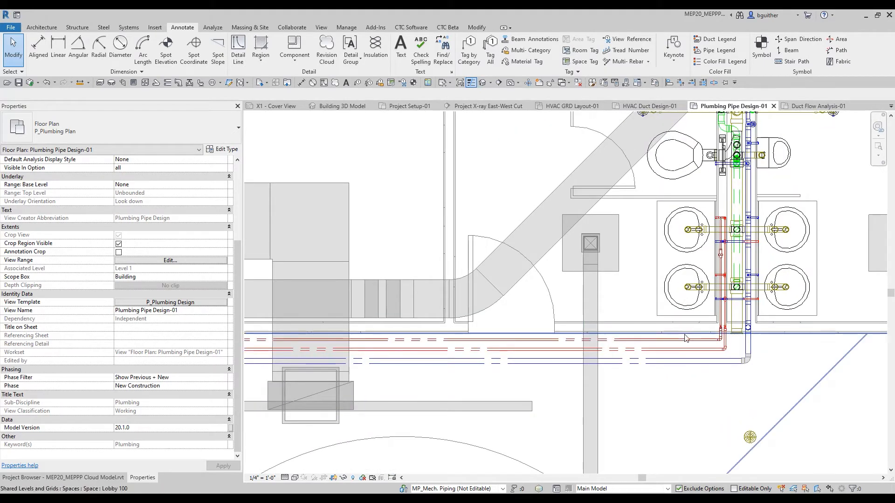
scroll(648, 345, "down", 4)
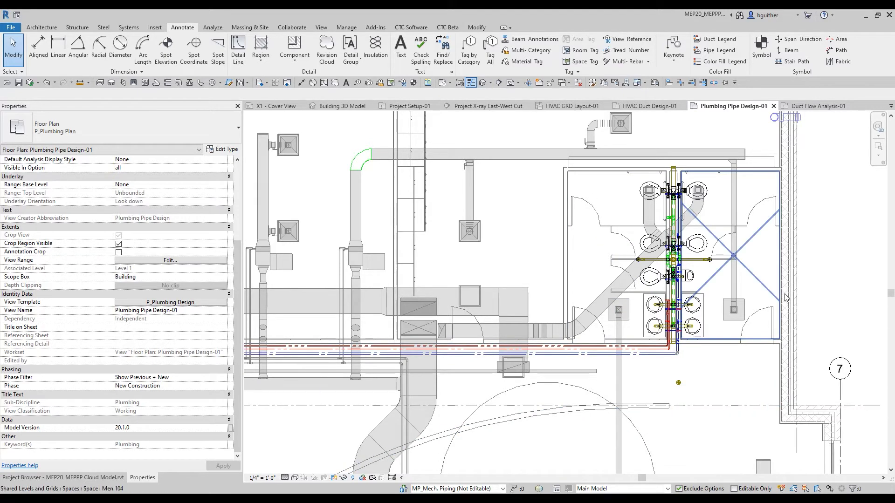
- Follow the hot and cold water mains along the corridor and check their route against the highlighted electrical equipment
scroll(790, 300, "down", 3)
middle_click_drag(506, 380, 878, 225)
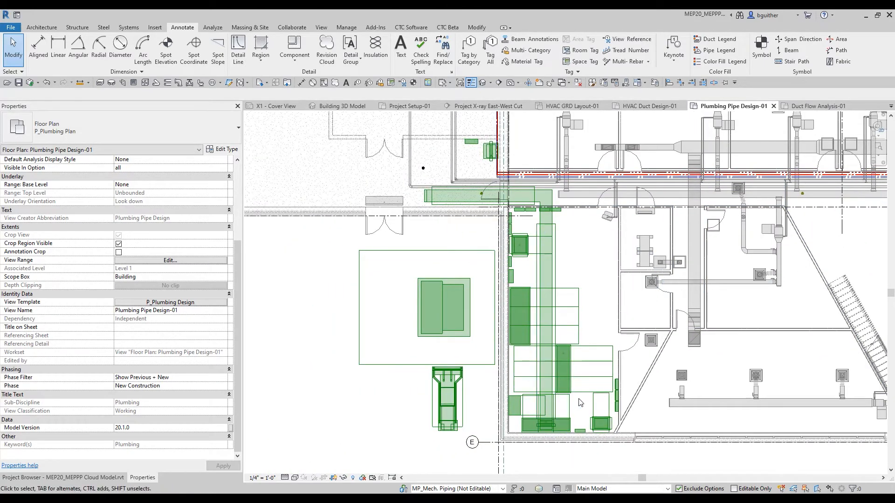
scroll(594, 269, "up", 2)
scroll(521, 219, "up", 2)
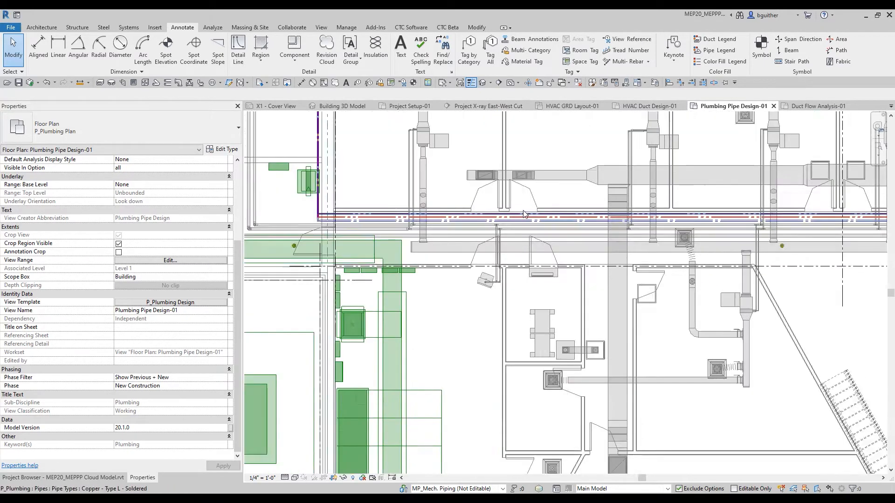
scroll(520, 219, "up", 2)
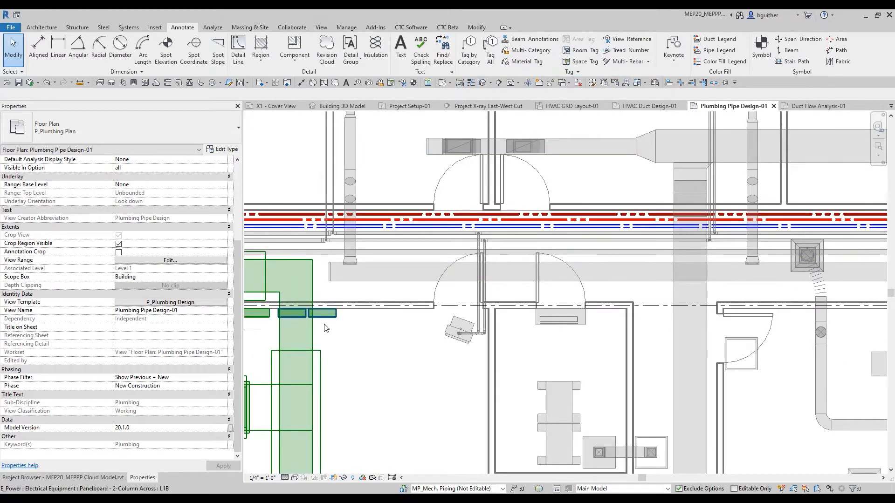
scroll(328, 326, "down", 2)
scroll(329, 326, "down", 2)
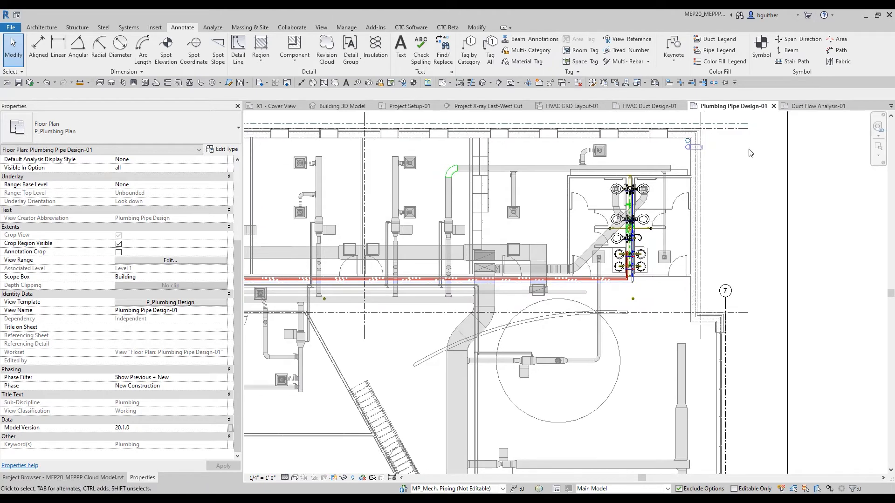
- Tag the floor drain in the women's restroom with a leadered Identity Symbol plumbing fixture tag
scroll(714, 152, "up", 2)
scroll(359, 249, "up", 2)
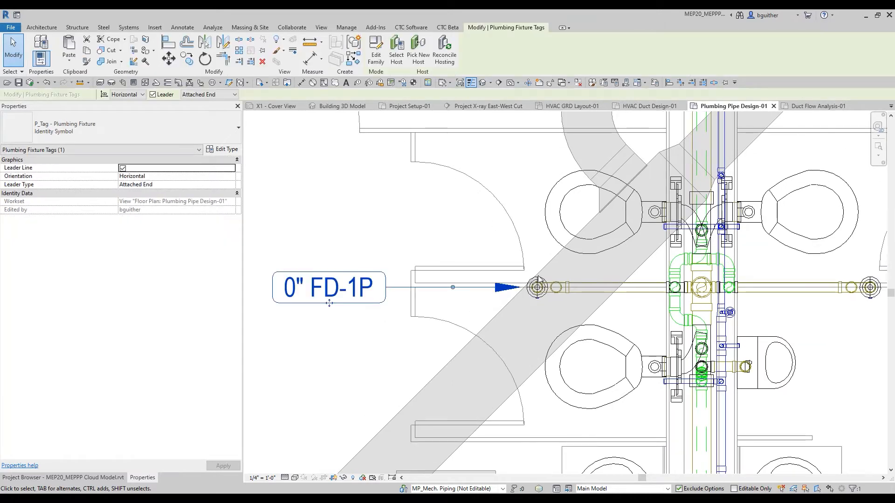
scroll(538, 275, "up", 1)
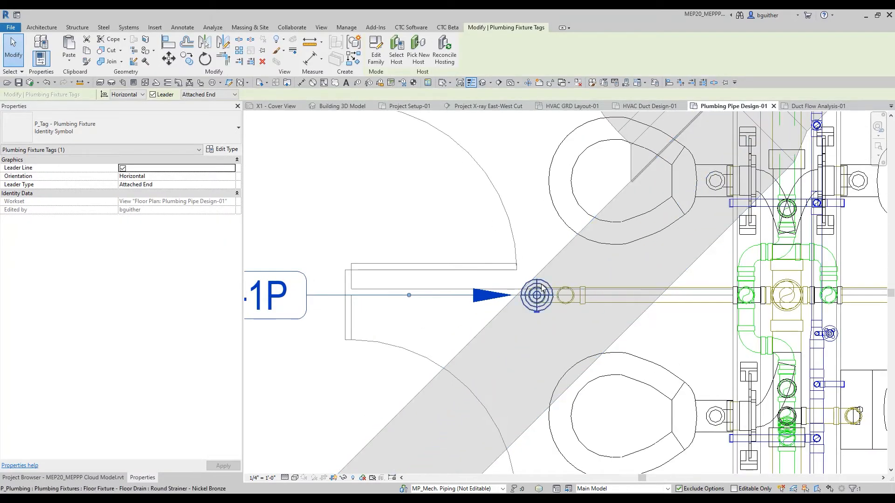
left_click(540, 284)
scroll(535, 308, "down", 2)
left_click(389, 324)
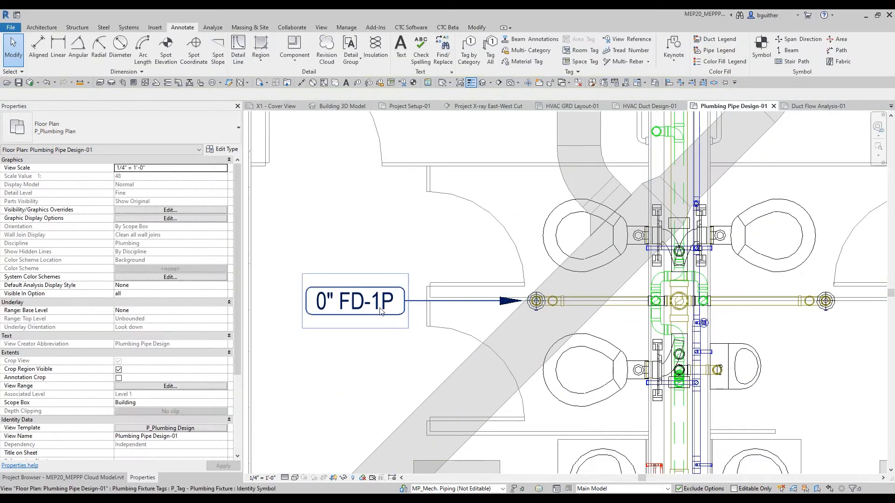
- Change the floor drain tag's type to Identity_Fixture Units (DFU) and reposition it so its leader runs straight
left_click(384, 310)
left_click(113, 126)
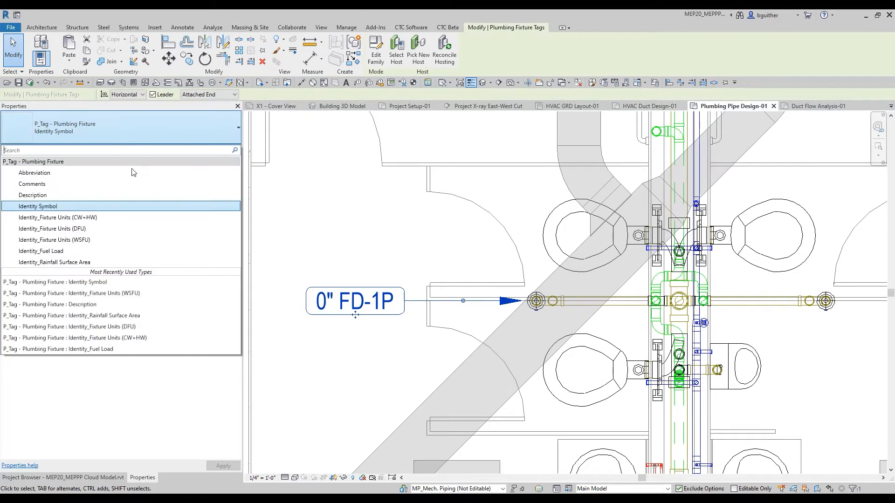
left_click(143, 229)
left_click_drag(358, 344, 355, 328)
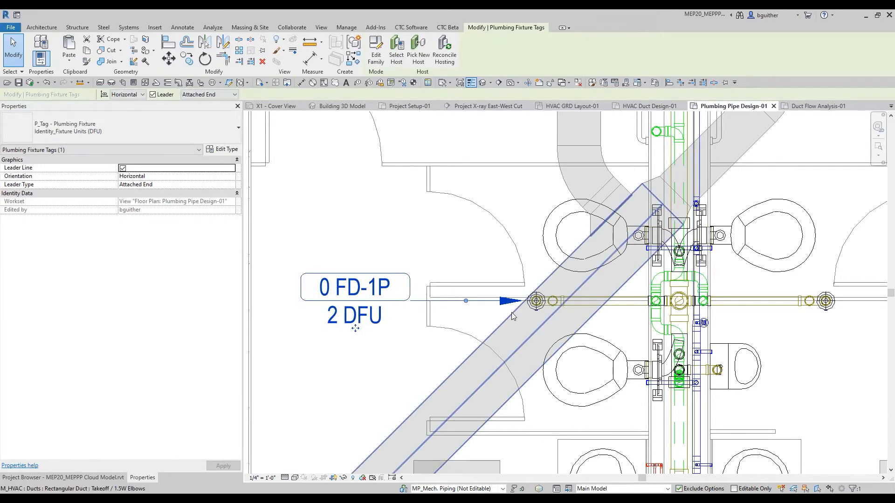
- Examine the floor drain's instance and type properties, including fixture sizes, code fixture data, identity data and product URLs
left_click(527, 309)
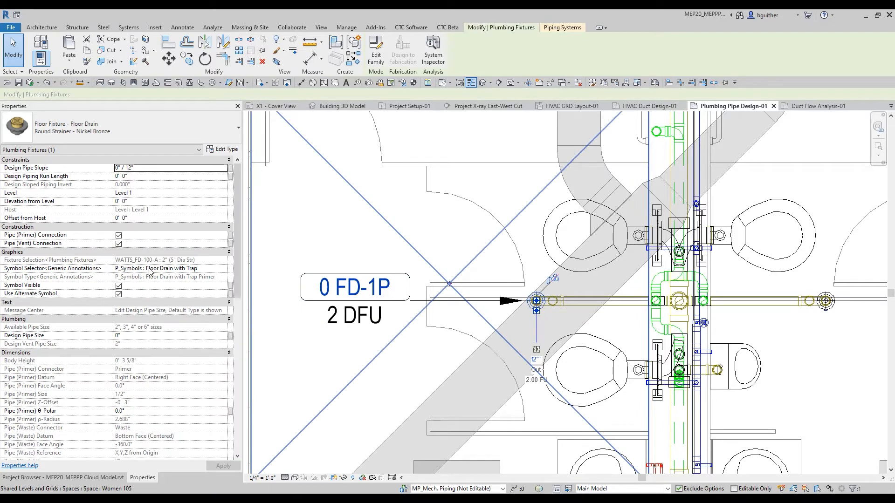
left_click(222, 150)
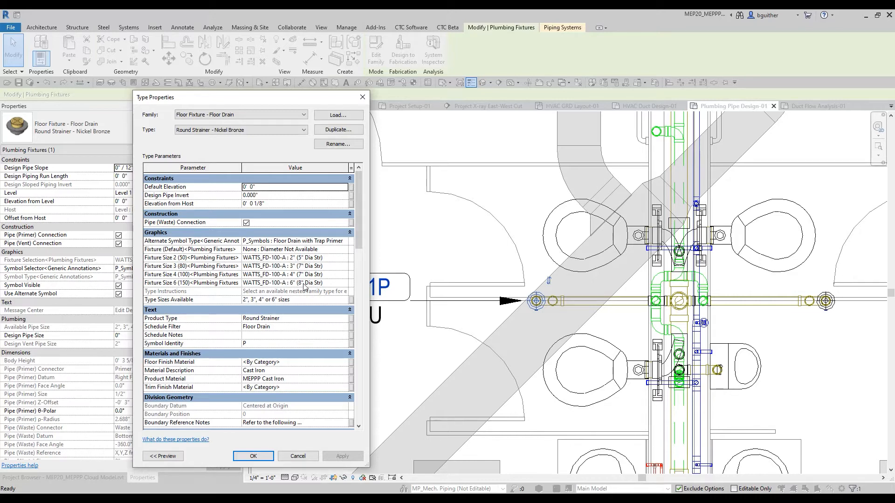
left_click(328, 259)
scroll(303, 326, "down", 10)
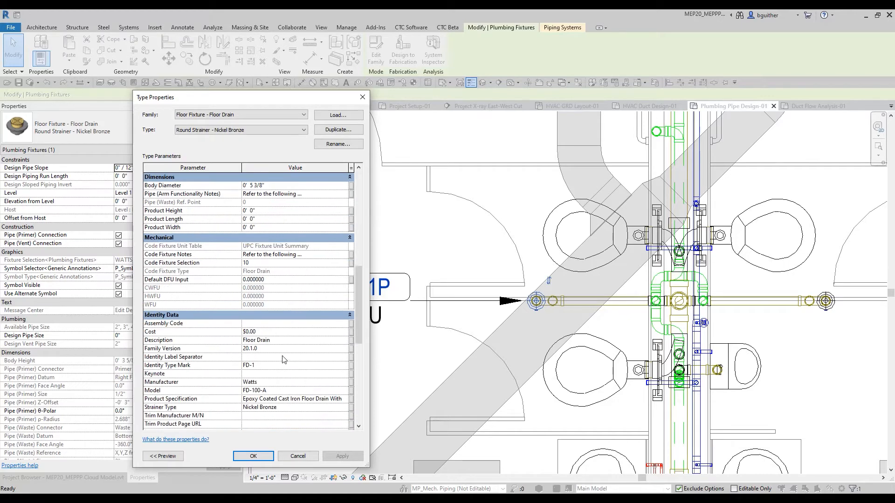
scroll(283, 359, "down", 5)
scroll(286, 367, "down", 5)
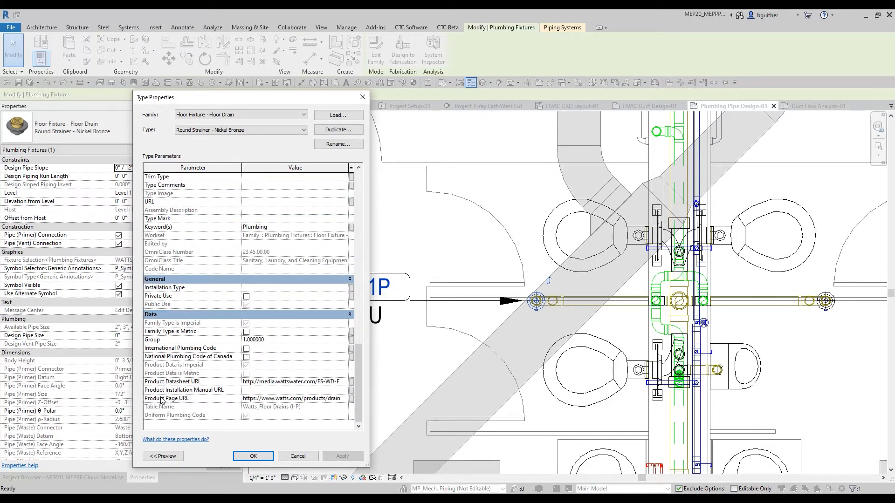
left_click(246, 358)
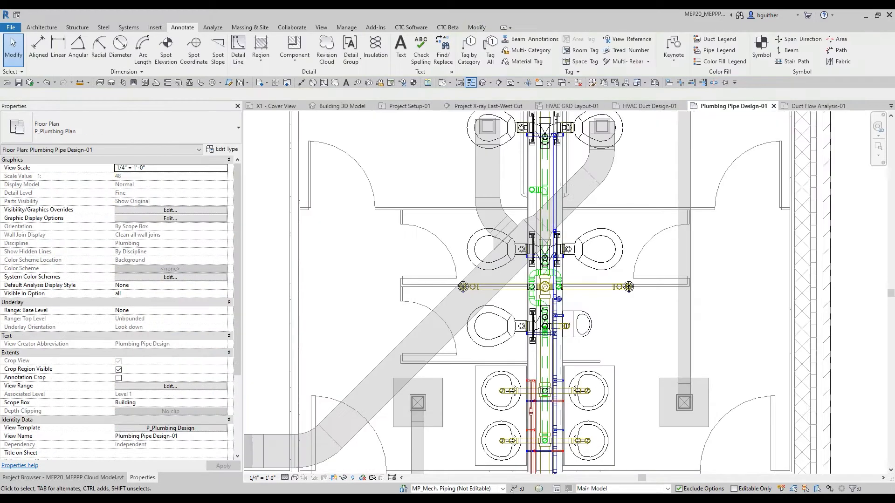
- Tag the women's restroom floor drain with the Identity_Fixture Units (DFU) type and move the tag to straighten its leader
scroll(365, 324, "up", 3)
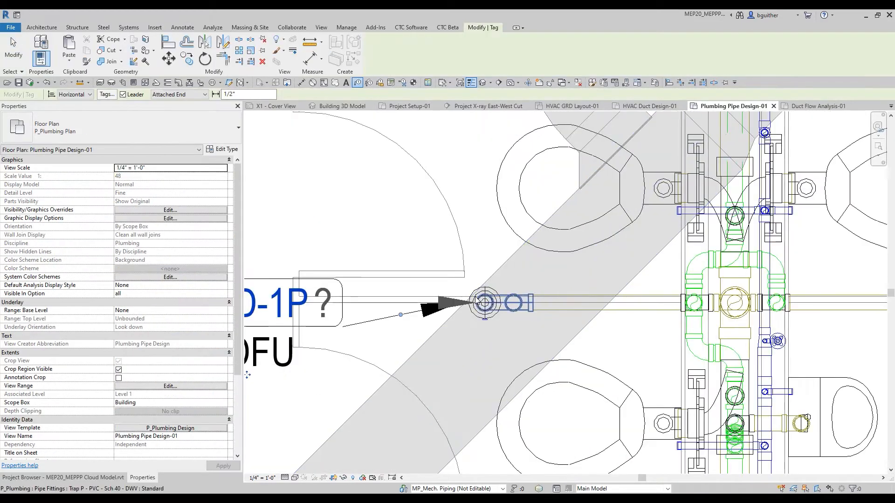
scroll(365, 324, "down", 2)
left_click(344, 341)
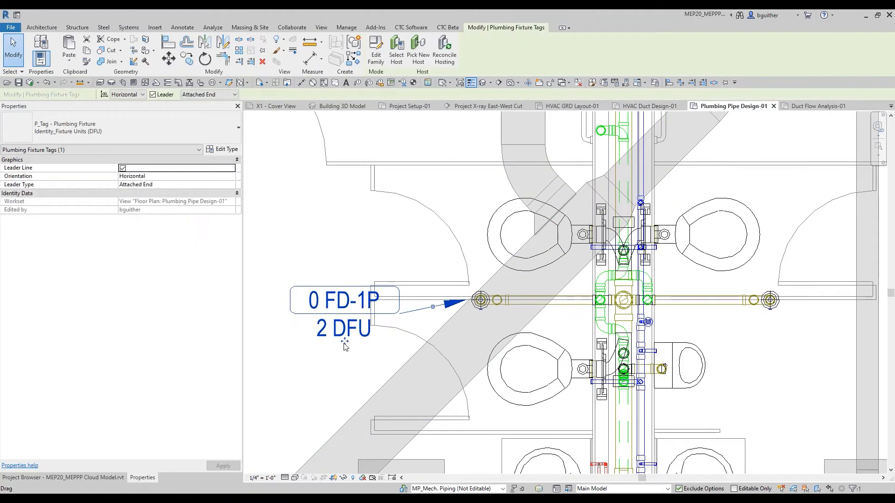
left_click_drag(343, 340, 300, 327)
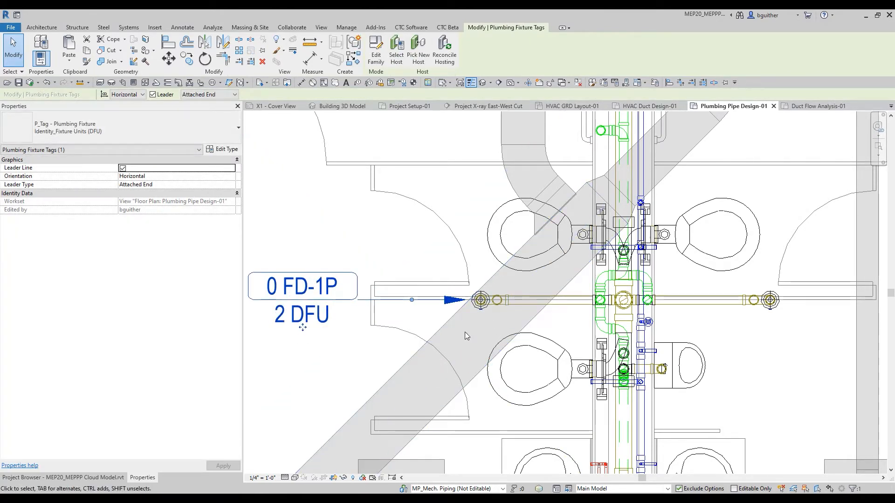
scroll(474, 338, "down", 2)
scroll(313, 321, "up", 2)
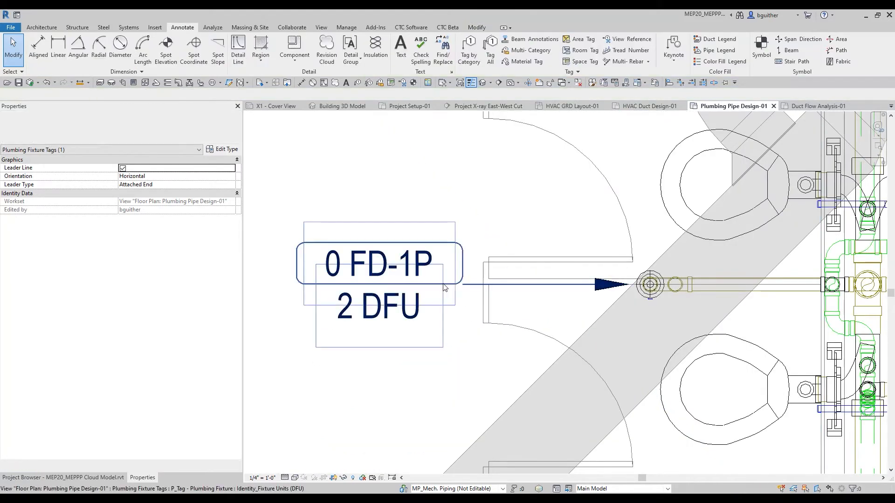
- Temporarily hide the diagonal exhaust duct crossing over the women's restroom floor drain
left_click(642, 280)
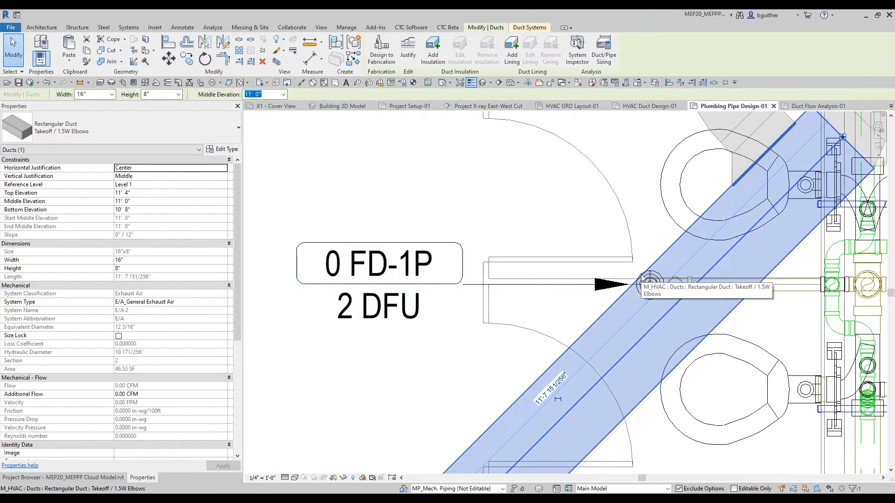
key("h")
key("h")
scroll(645, 295, "up", 2)
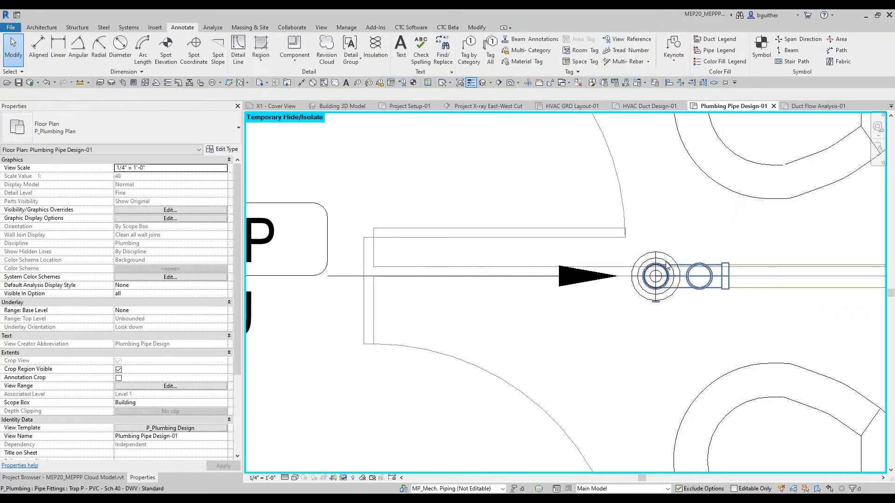
- Set the women's restroom floor drain's Design Pipe Size to 4"
left_click(653, 281)
scroll(601, 345, "down", 3)
left_click(133, 335)
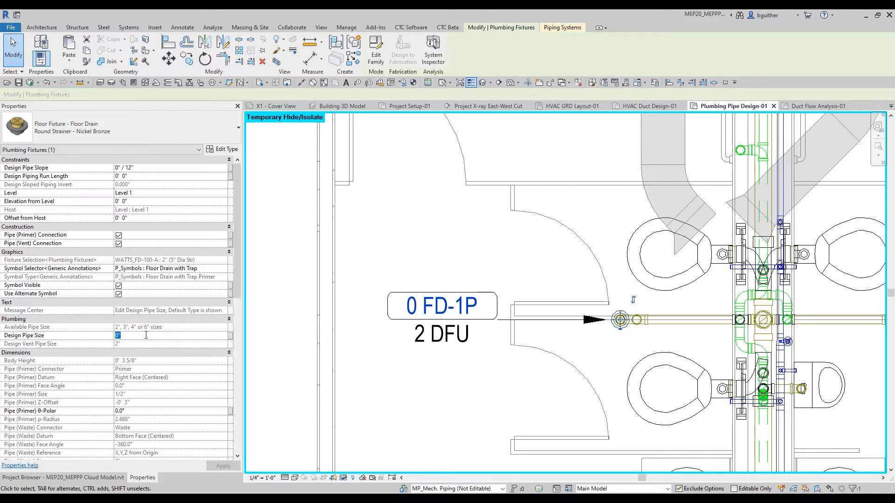
key("Return")
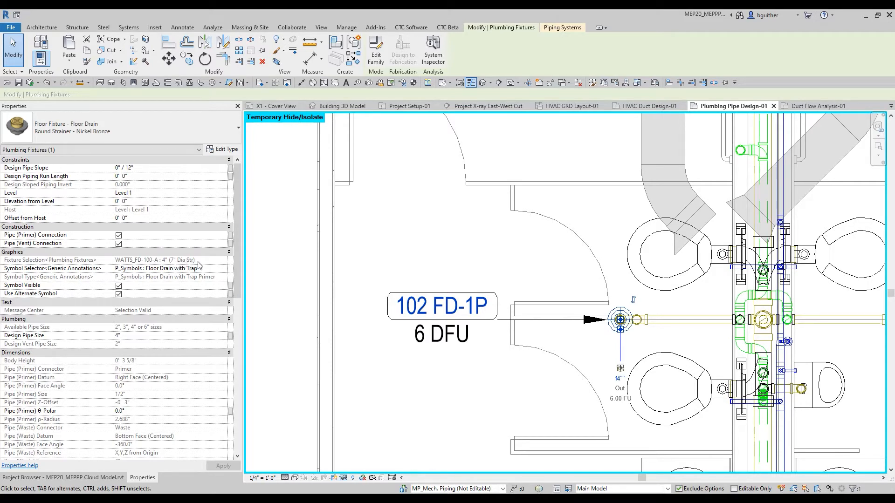
- In the floor drain's type properties, set Fixture Size 4 (100) to WATTS_FD-100-A : 4" (10" Dia Str)
left_click(222, 149)
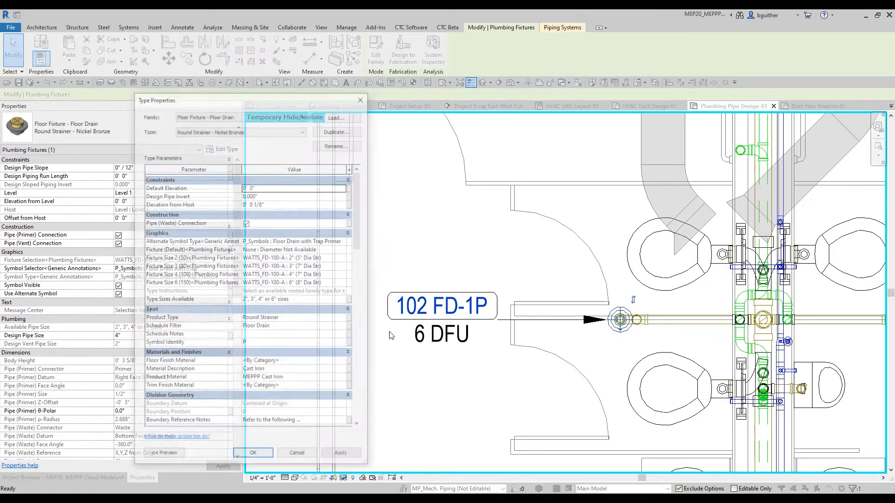
left_click(330, 259)
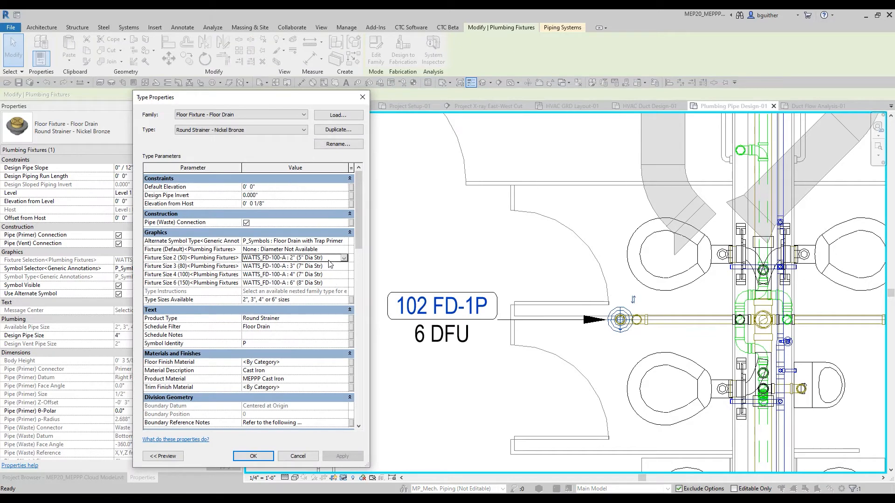
left_click(323, 273)
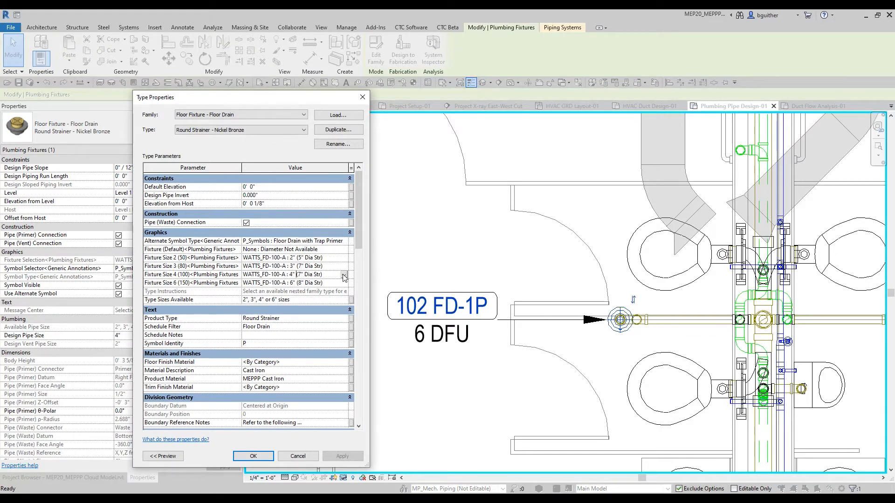
left_click(344, 275)
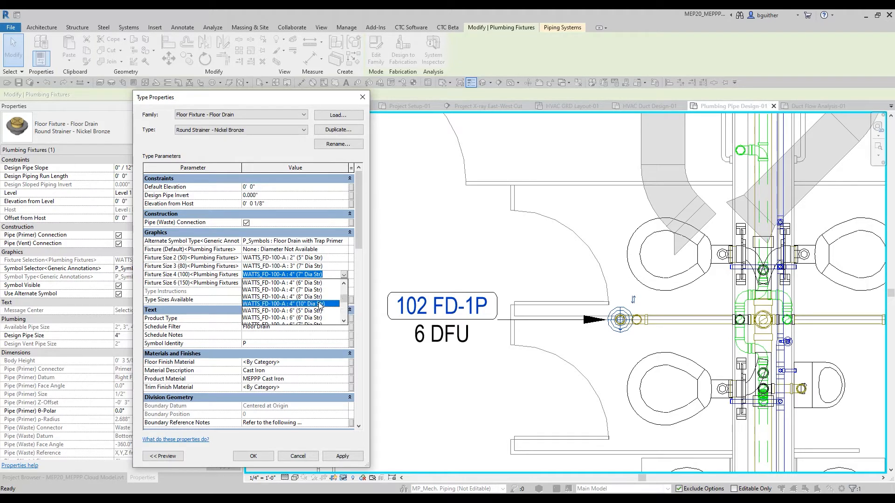
left_click(320, 304)
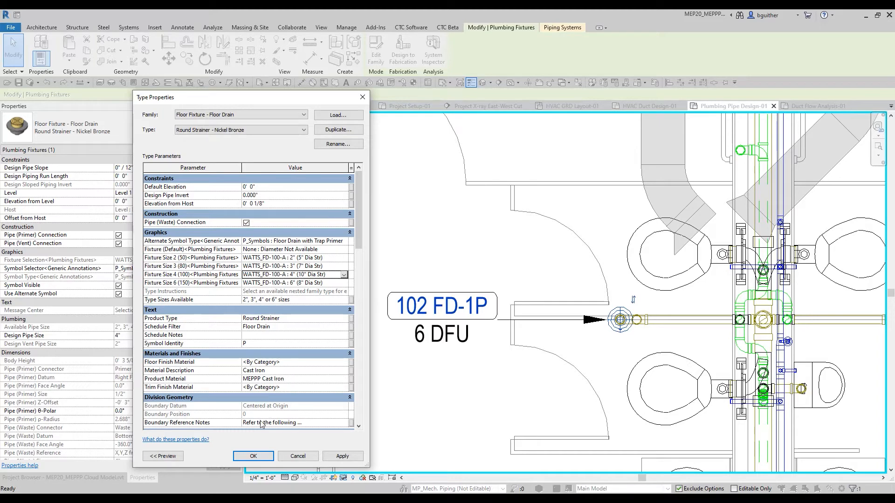
left_click(254, 456)
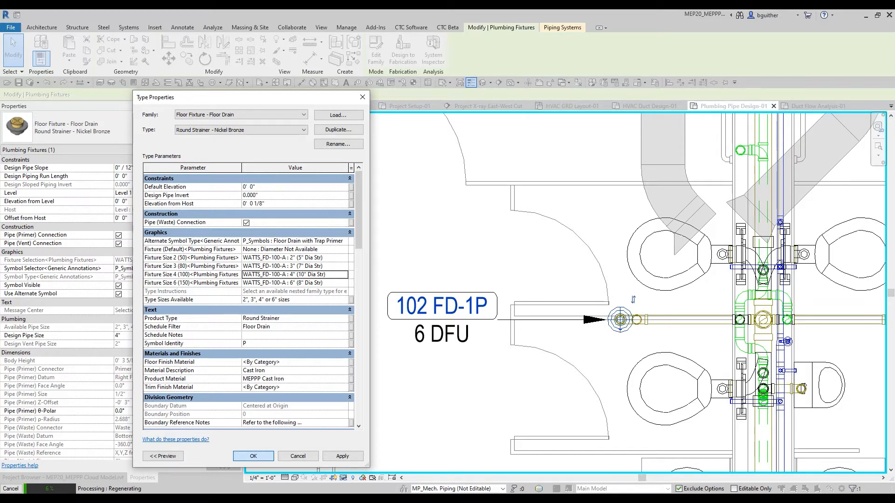
- Tag the wall-mounted water closet above the floor drain and move its tag outward so the leader runs straight
scroll(438, 220, "down", 1)
middle_click_drag(438, 220, 386, 230)
key("t")
key("g")
left_click(639, 261)
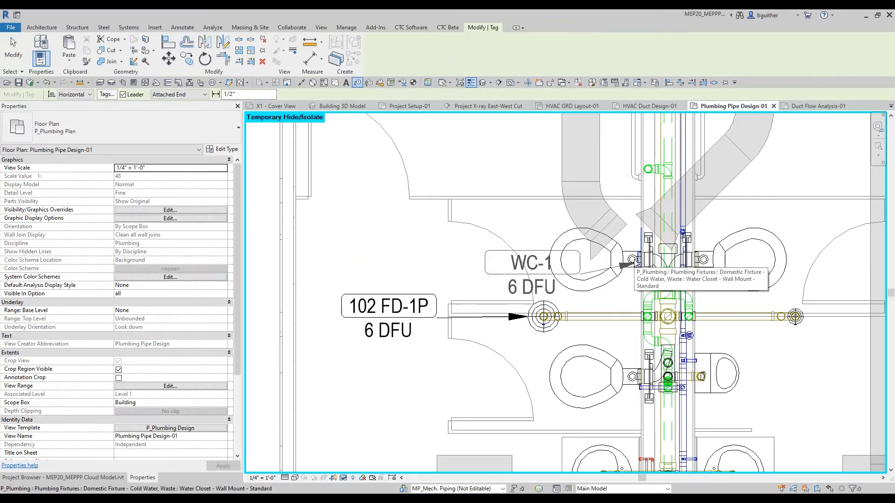
key("Escape")
left_click(537, 254)
scroll(536, 282, "up", 3)
left_click_drag(536, 282, 421, 265)
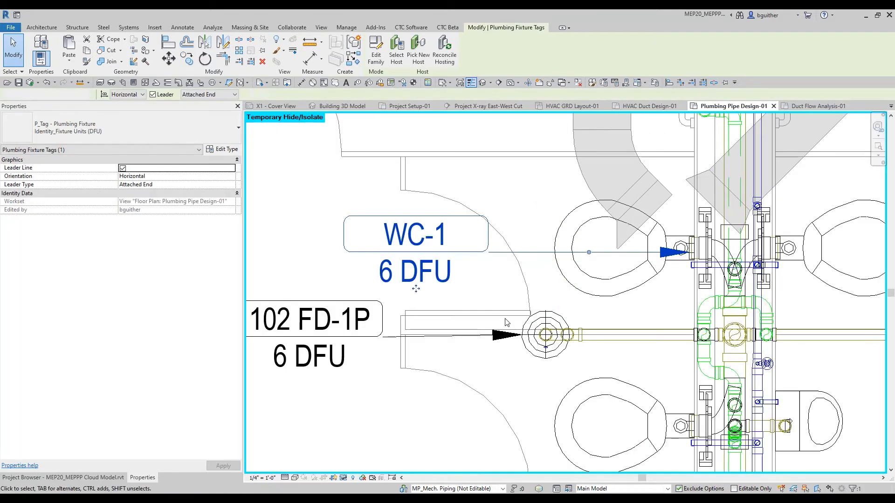
left_click(506, 323)
scroll(394, 410, "down", 2)
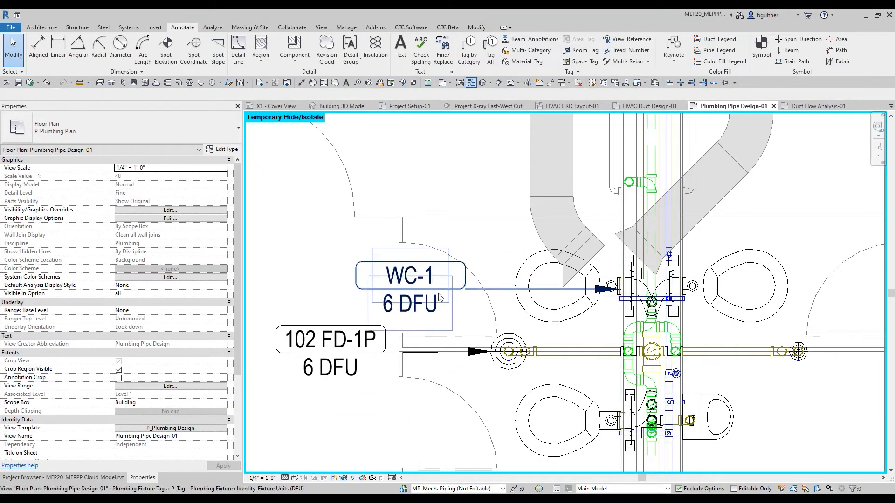
- Disable the National Plumbing Code of Canada option in the tagged water closet's type properties
left_click(620, 282)
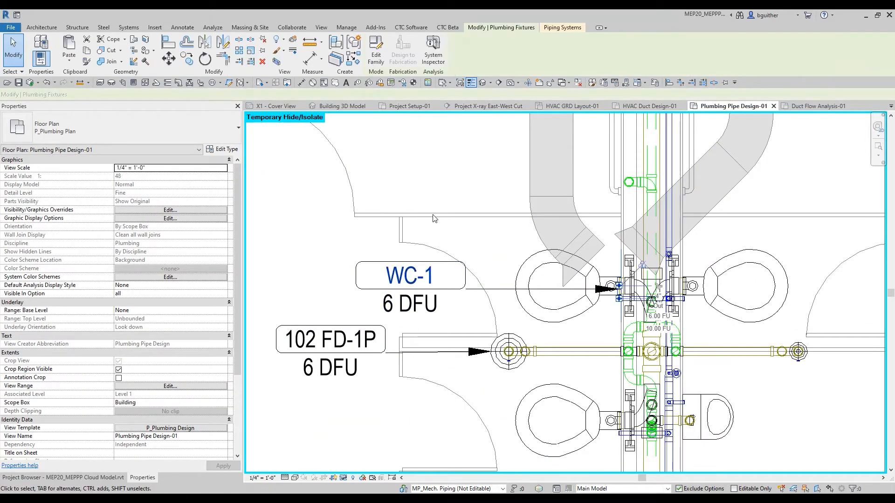
left_click(223, 149)
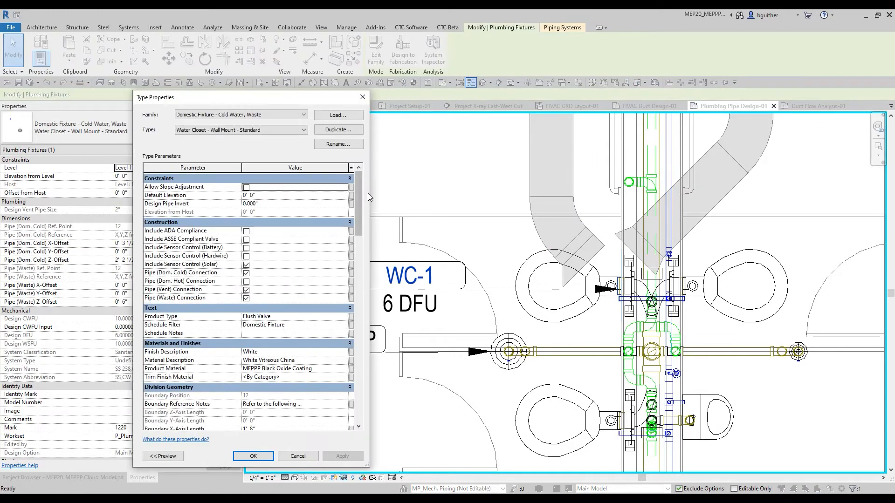
left_click_drag(359, 197, 359, 384)
left_click(247, 357)
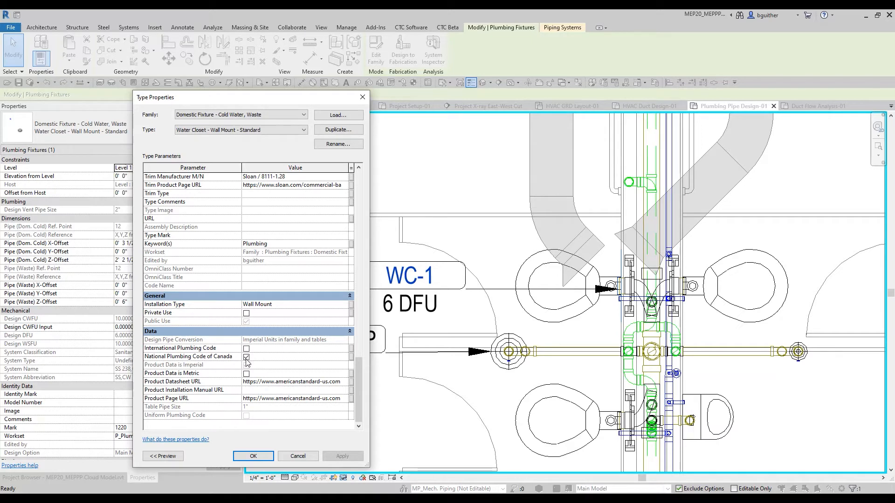
left_click(246, 357)
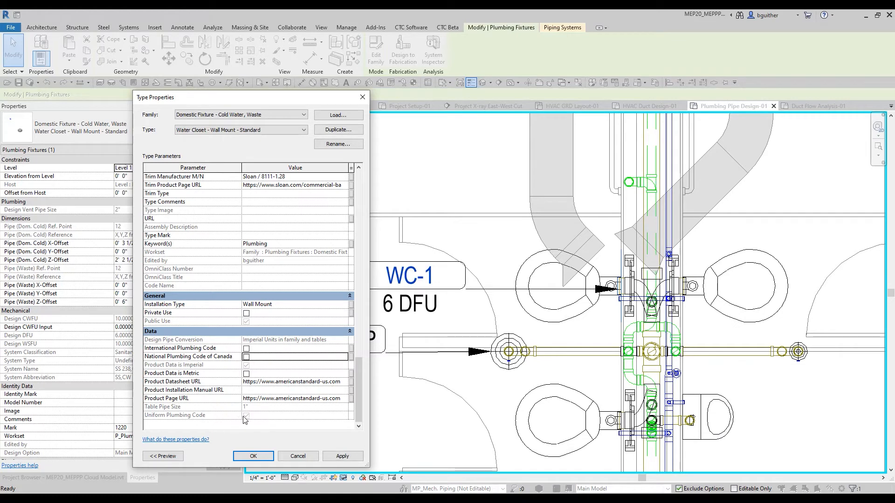
left_click(257, 456)
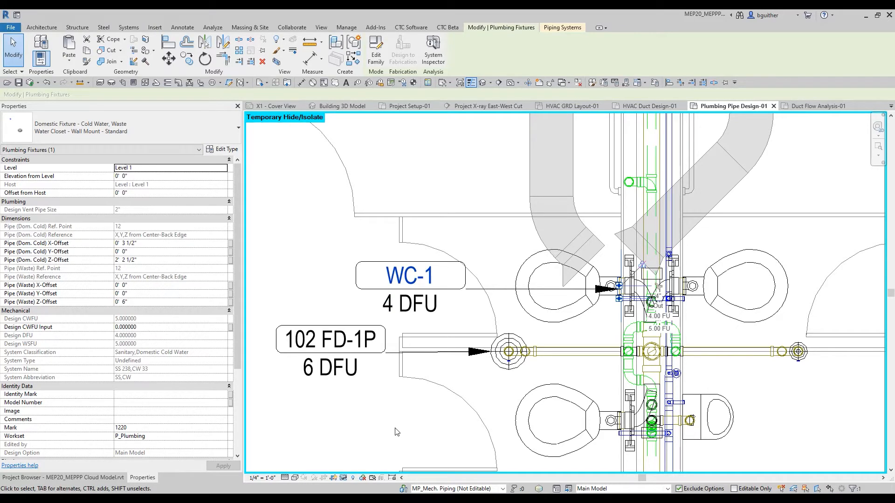
scroll(511, 301, "down", 5)
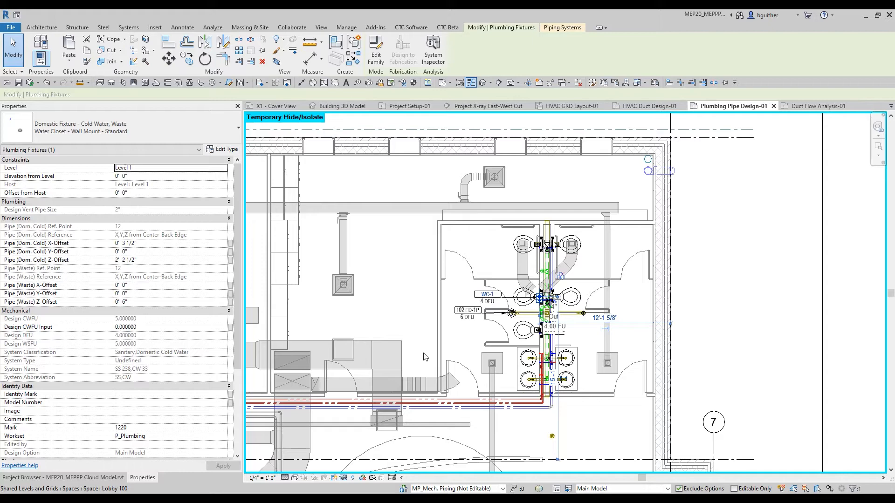
- In the Duct Flow Analysis-01 plan, connect the open air terminal beside the conference table to its branch duct with flex duct
left_click(819, 106)
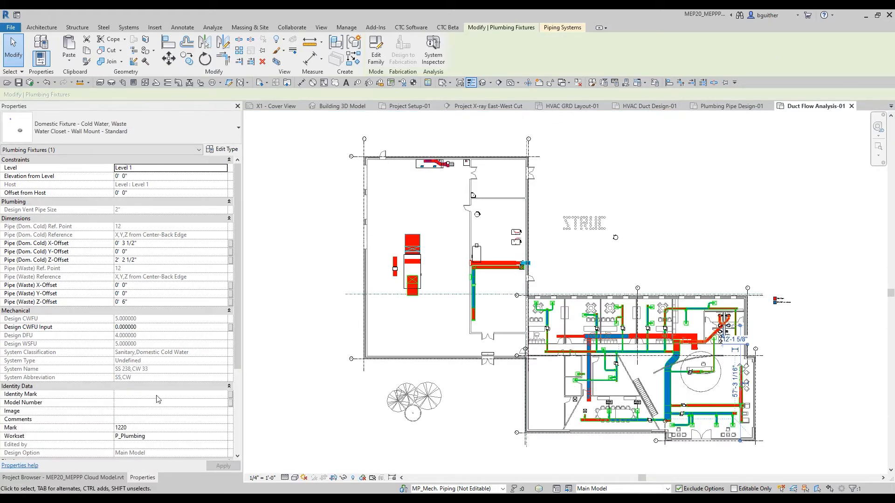
scroll(619, 397, "up", 6)
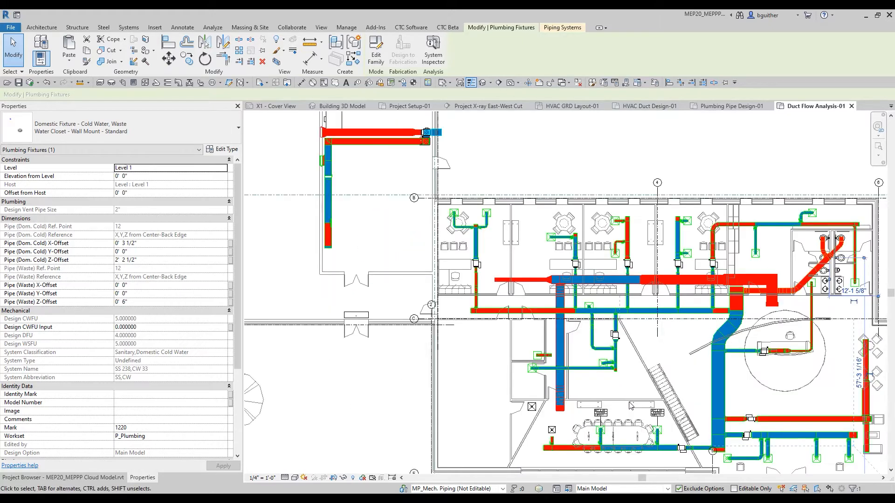
middle_click_drag(583, 332, 609, 279)
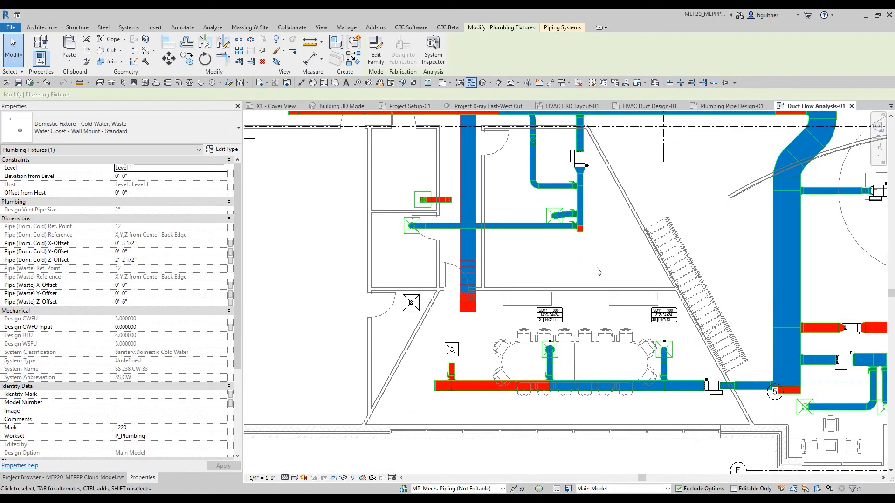
middle_click_drag(495, 338, 419, 253)
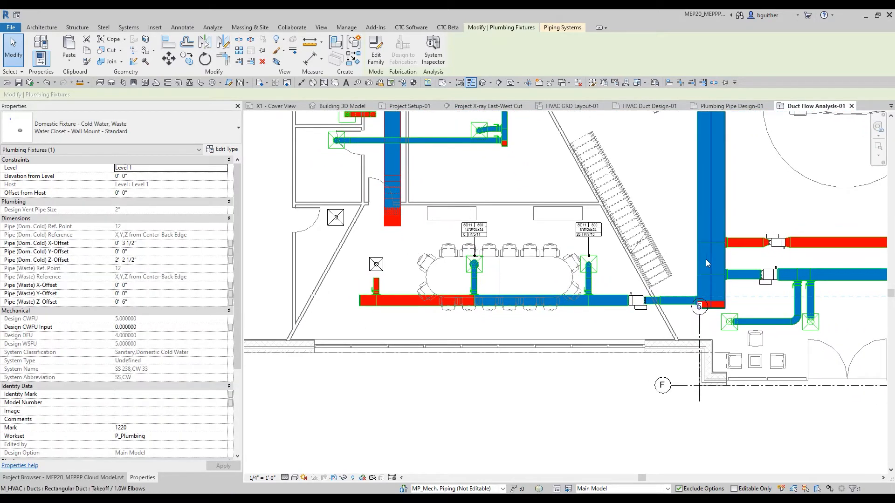
scroll(324, 326, "up", 2)
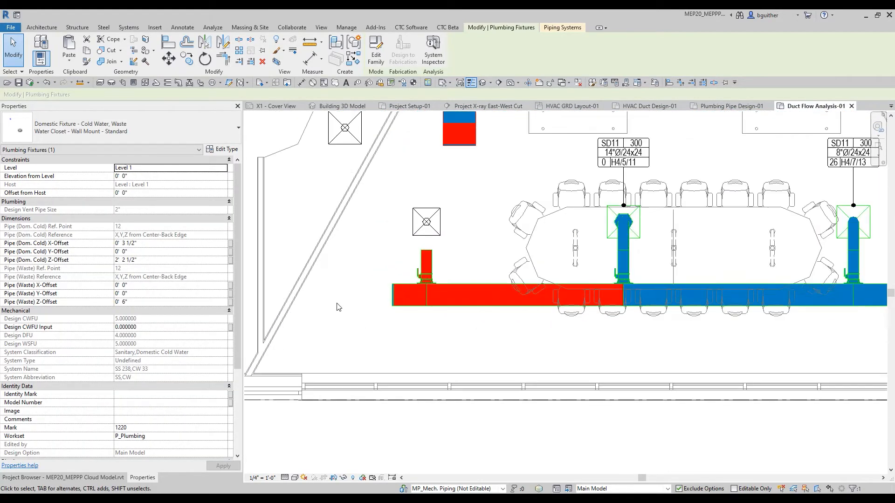
left_click(425, 259)
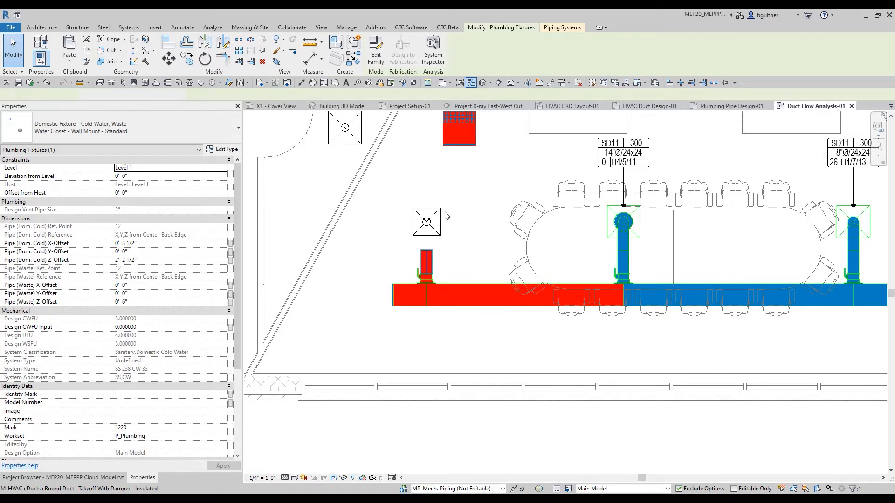
scroll(425, 259, "up", 1)
left_click(334, 223)
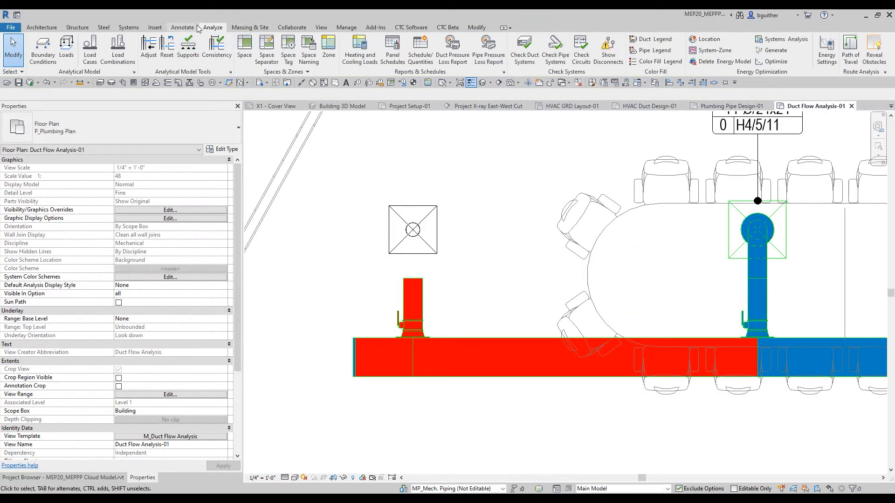
left_click(129, 27)
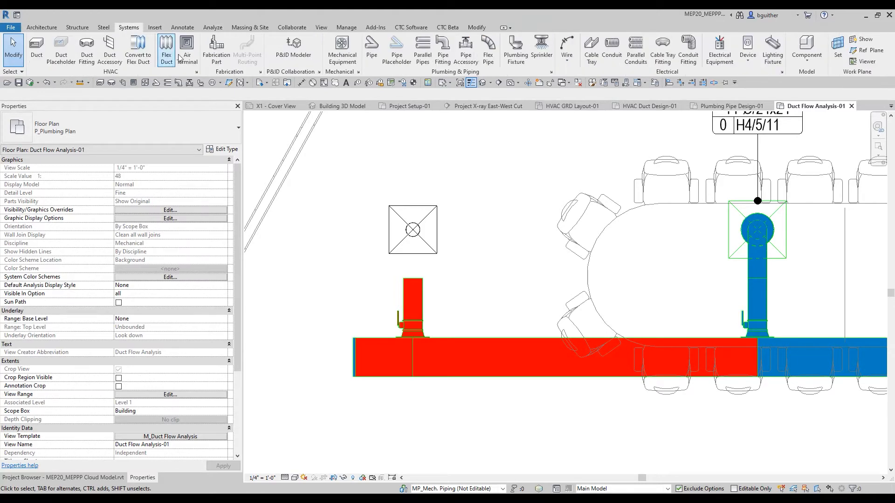
left_click(172, 51)
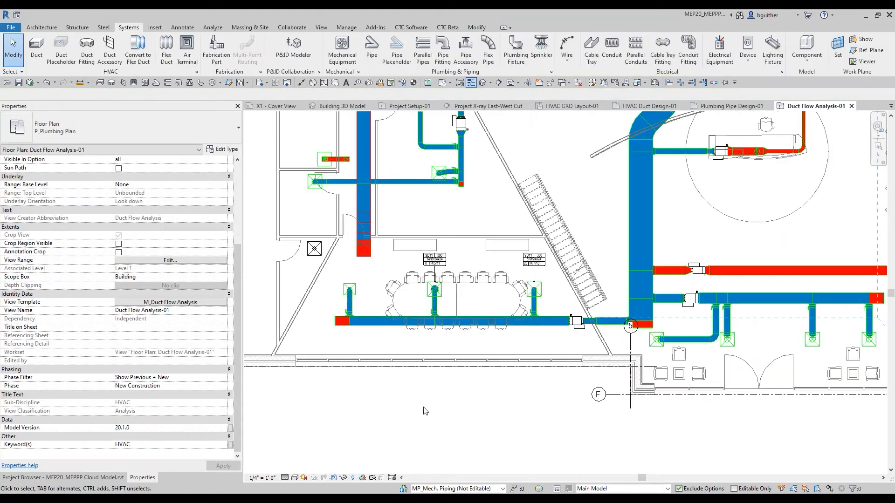
- Examine the inlet, supply duct, heating coil and airflow properties of the Titus DESV VAV box serving the entrance diffusers
scroll(470, 397, "down", 3)
scroll(546, 397, "up", 5)
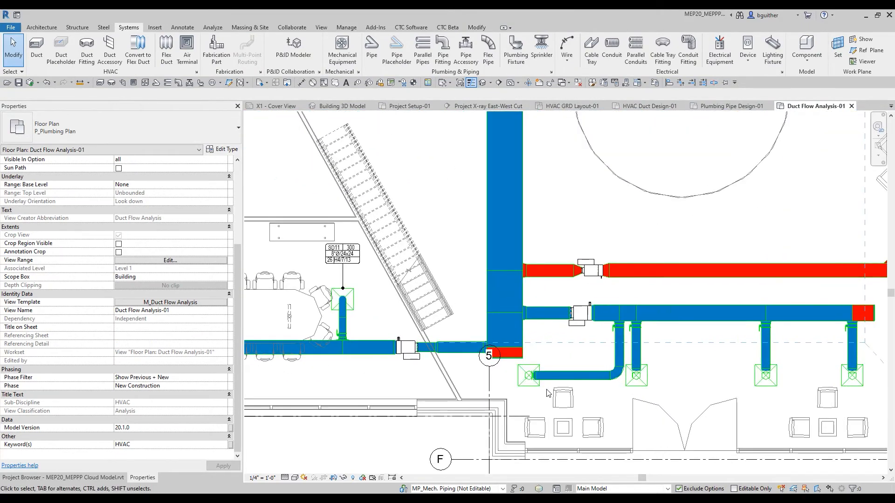
left_click(572, 311)
scroll(572, 312, "up", 2)
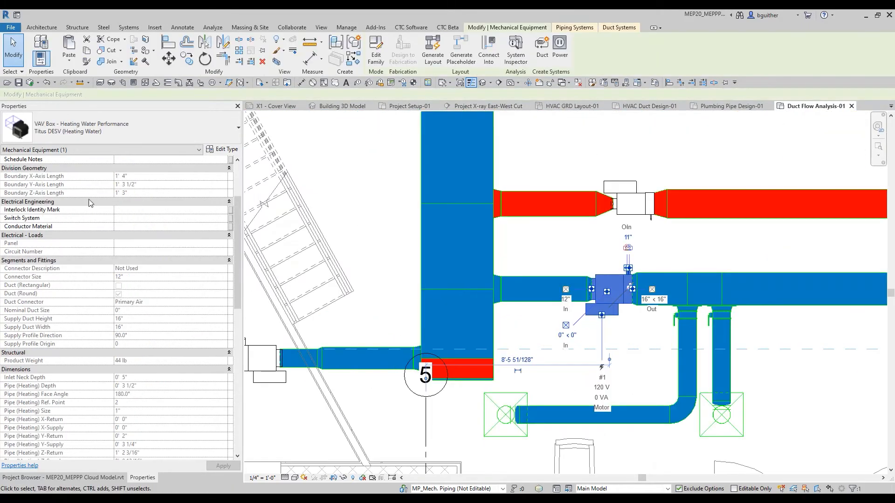
left_click(73, 371)
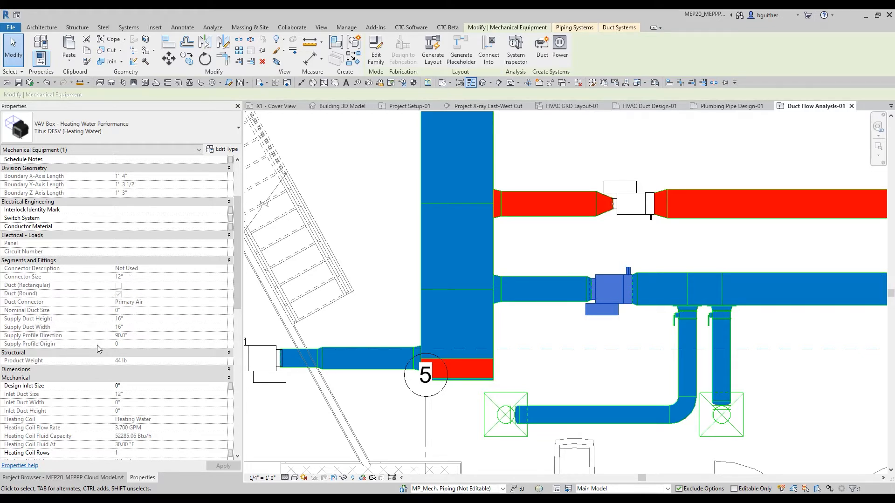
scroll(96, 353, "down", 2)
scroll(177, 370, "down", 2)
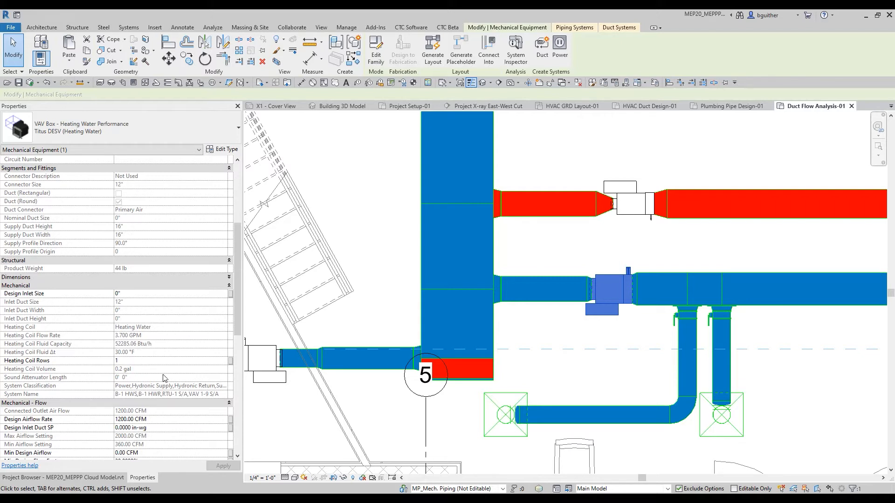
left_click(166, 420)
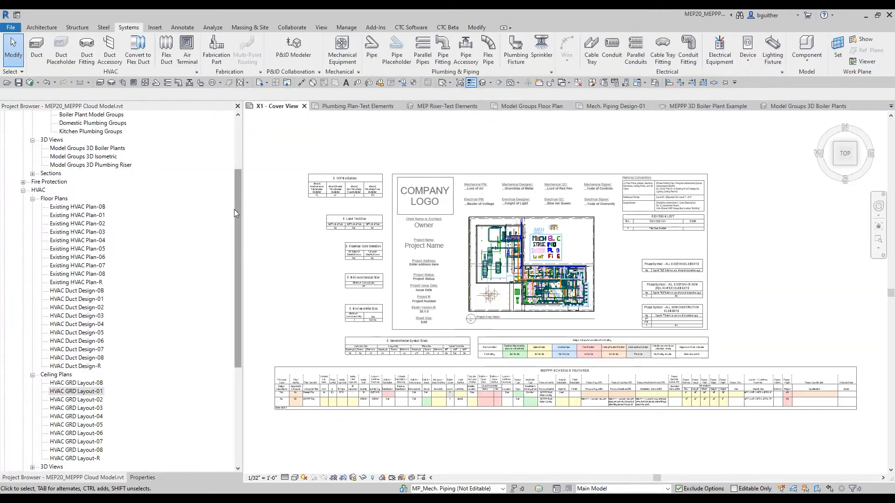
- Open the Plumbing Plan-Test Elements view and look at the Plumbing Fixtures and Drainage Fixtures areas
scroll(242, 209, "up", 4)
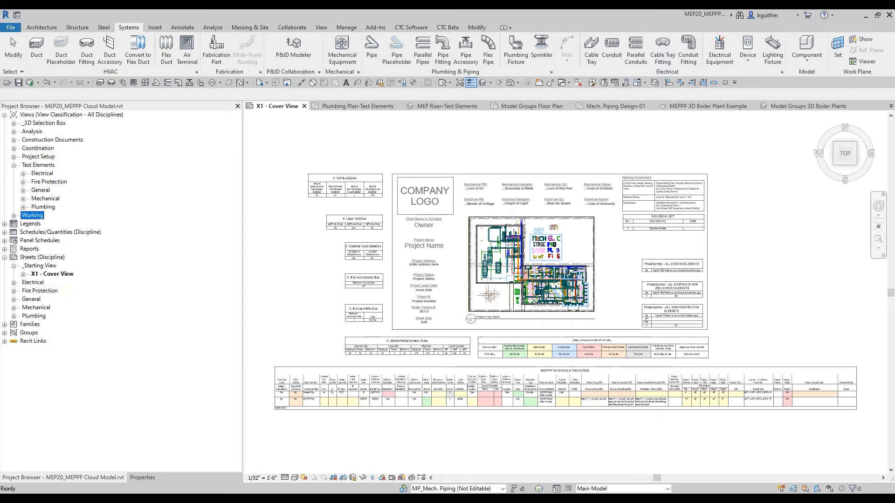
left_click(357, 106)
scroll(537, 306, "up", 3)
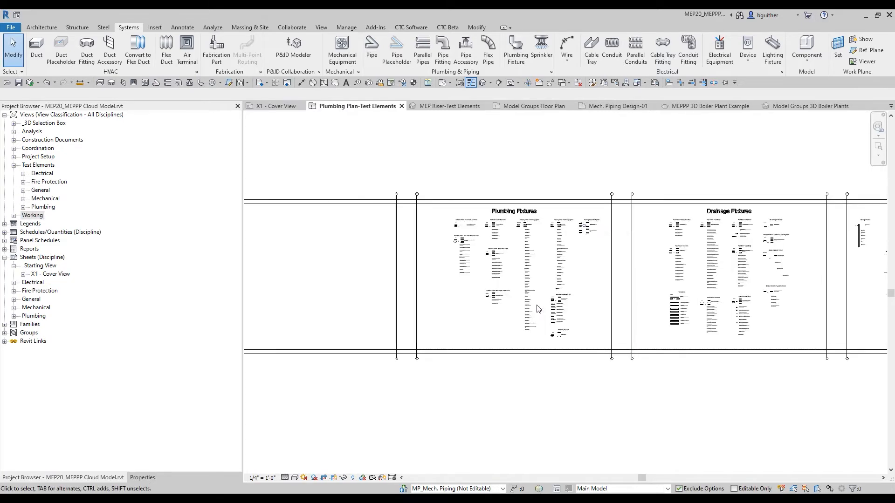
- Examine the Kitchen Equipment fixture types and the Floor Fixture - Area Drain types in the plumbing test elements plan
scroll(551, 269, "up", 2)
scroll(536, 233, "up", 5)
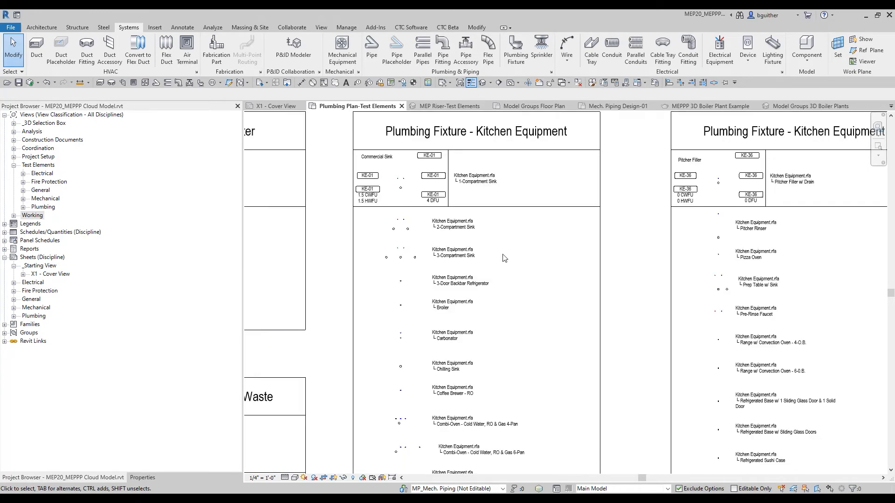
scroll(336, 235, "down", 2)
middle_click_drag(843, 292, 277, 215)
middle_click_drag(700, 295, 482, 241)
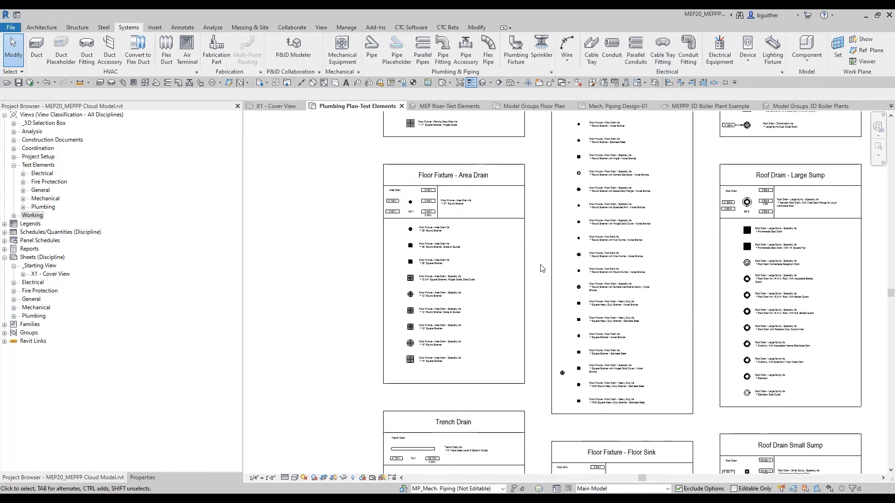
scroll(631, 329, "up", 2)
middle_click_drag(381, 303, 660, 258)
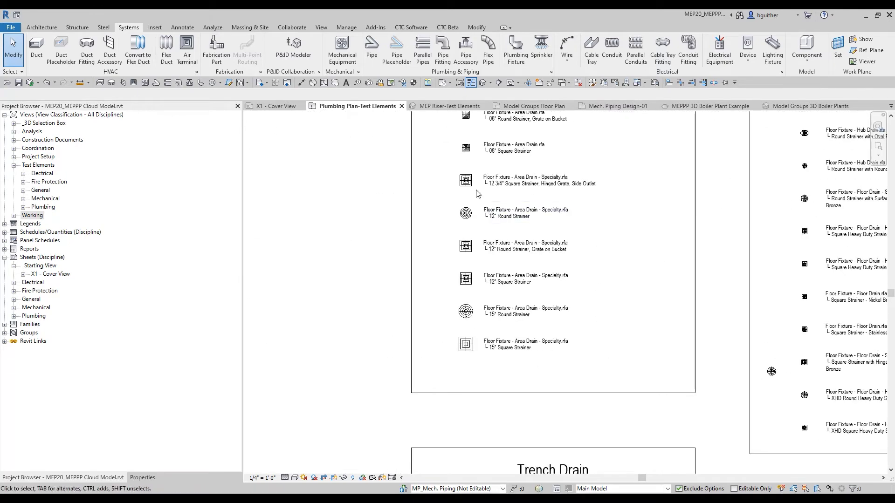
scroll(480, 192, "up", 2)
scroll(364, 348, "down", 2)
scroll(350, 369, "down", 2)
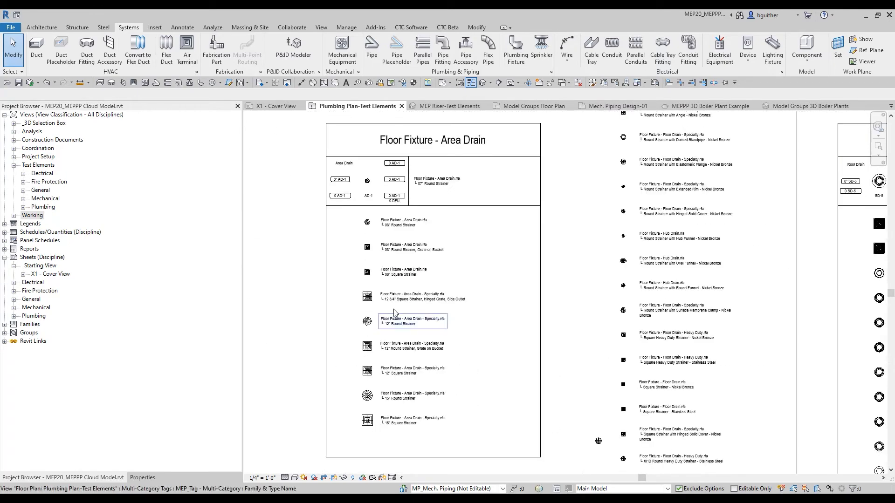
- Inspect the Domestic Thermostatic Mixing Valves table and the neighbouring Fixture Carrier - Water Closet table
scroll(353, 375, "up", 2)
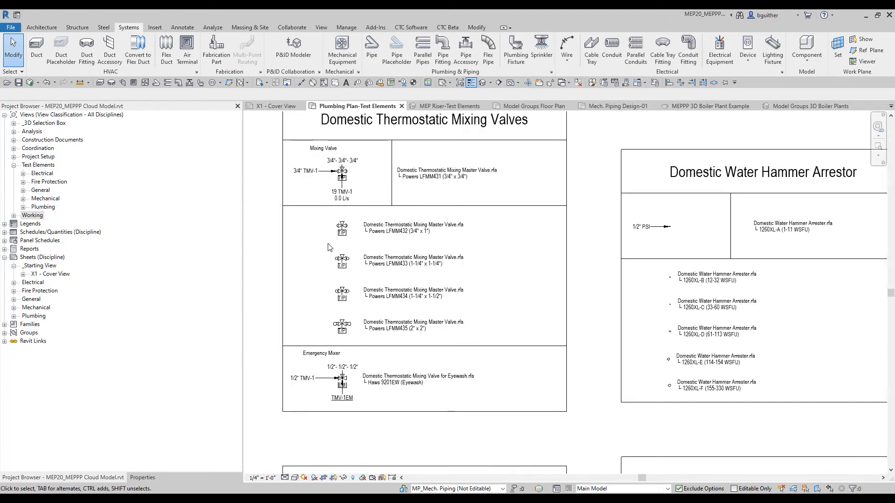
scroll(335, 257, "up", 2)
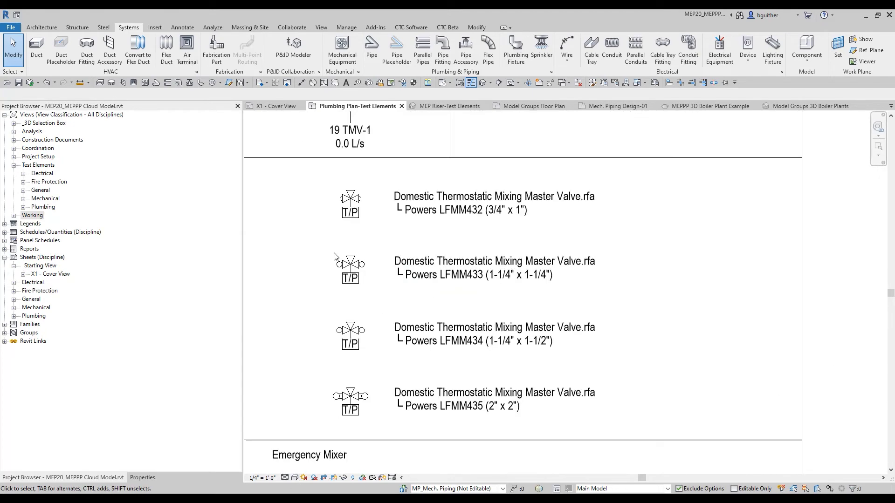
scroll(743, 325, "down", 2)
scroll(744, 328, "down", 1)
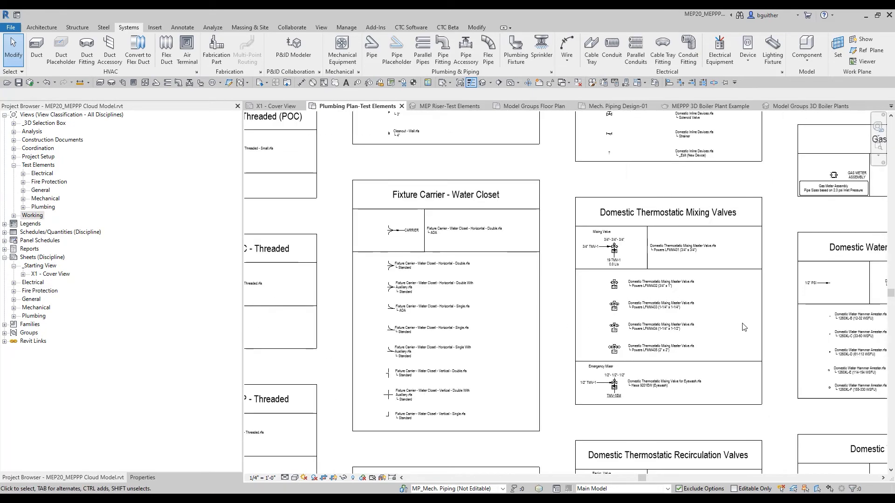
scroll(469, 274, "down", 2)
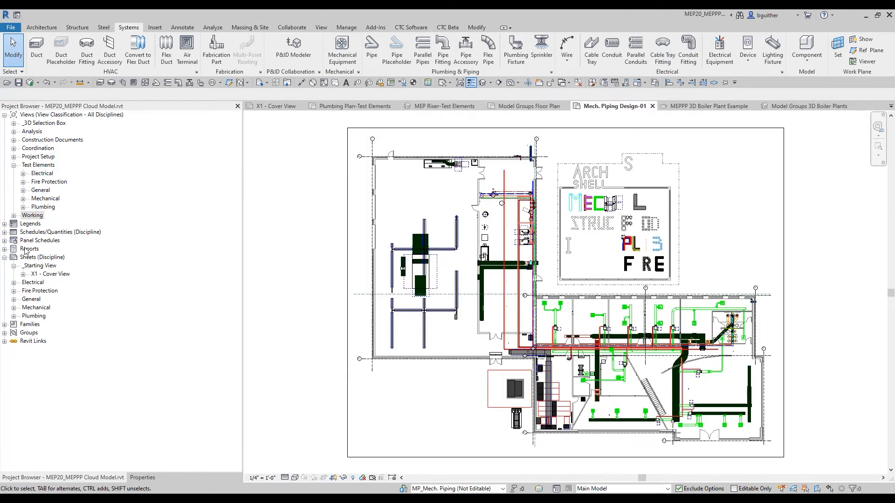
- Open the MEP Riser-Test Elements 3D view and look over the test element platforms, including the fans
left_click(445, 107)
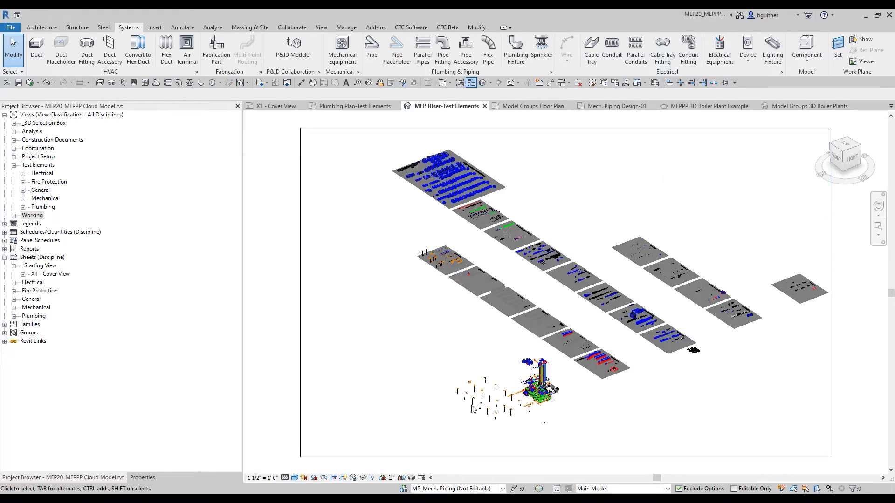
scroll(639, 358, "up", 3)
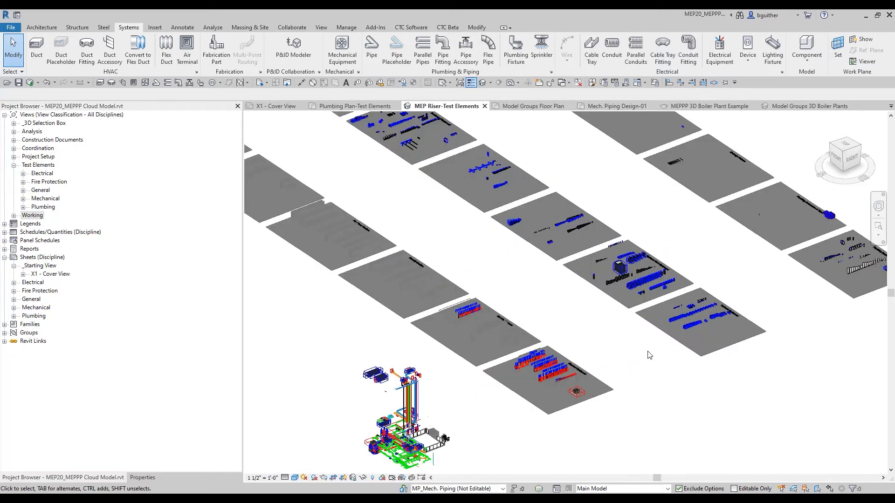
scroll(717, 378, "down", 3)
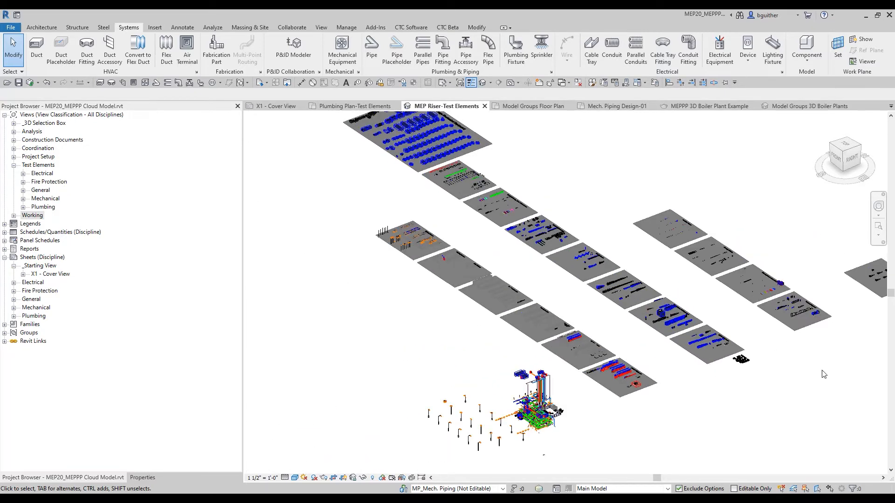
scroll(707, 356, "up", 5)
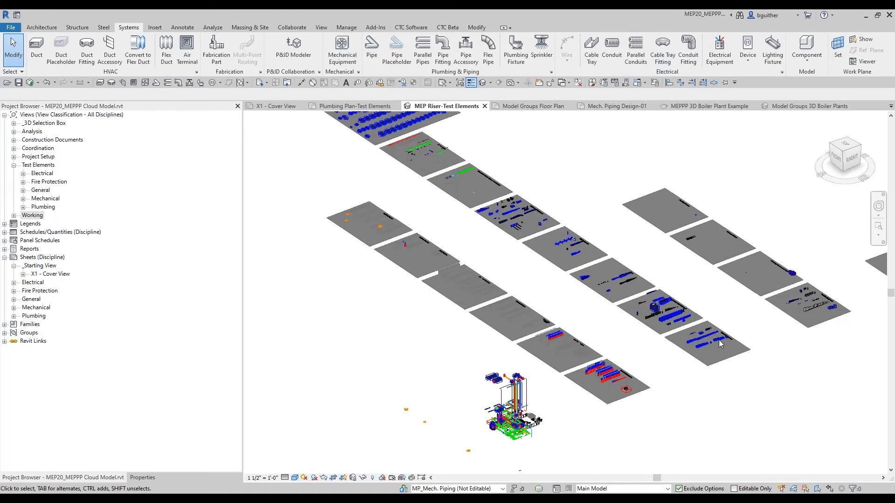
middle_click_drag(612, 173, 783, 321)
middle_click_drag(558, 203, 663, 253)
scroll(402, 147, "up", 2)
middle_click_drag(480, 309, 769, 476)
scroll(760, 475, "down", 1)
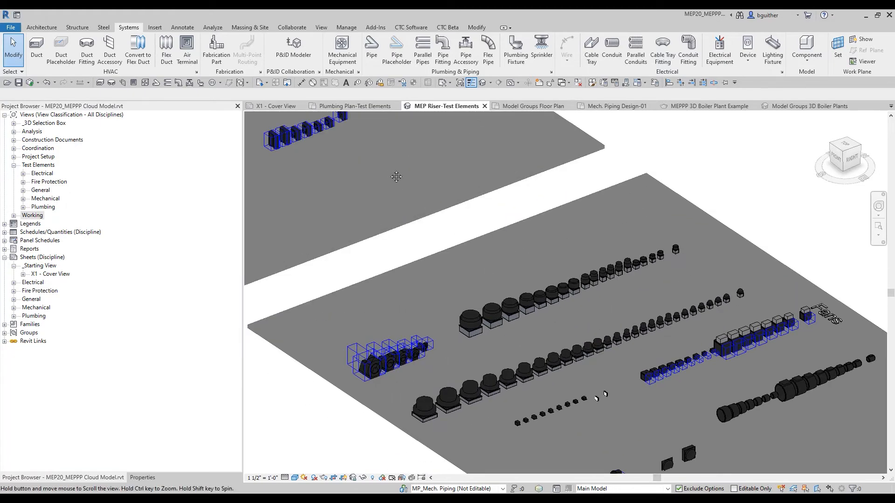
- Enable Suspended Above Level for the Mitsubishi NTXCKS12 ceiling-cassette indoor split system
middle_click_drag(457, 229, 599, 282)
scroll(657, 177, "up", 3)
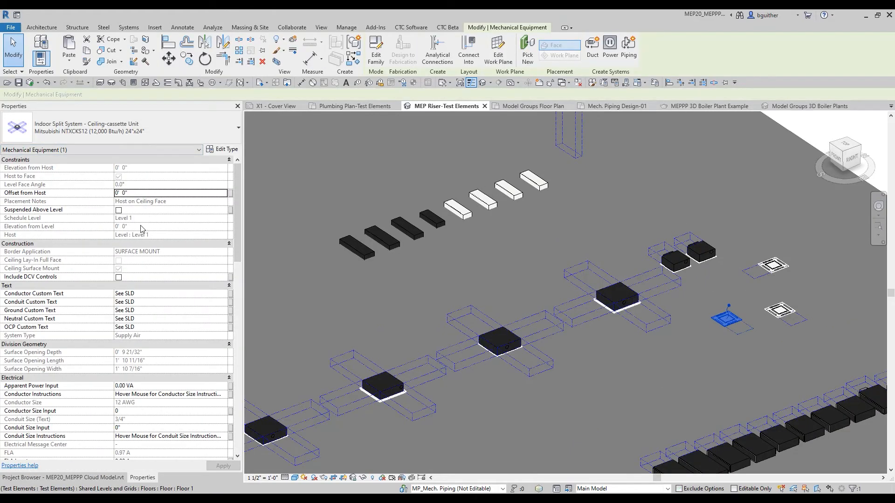
left_click(119, 211)
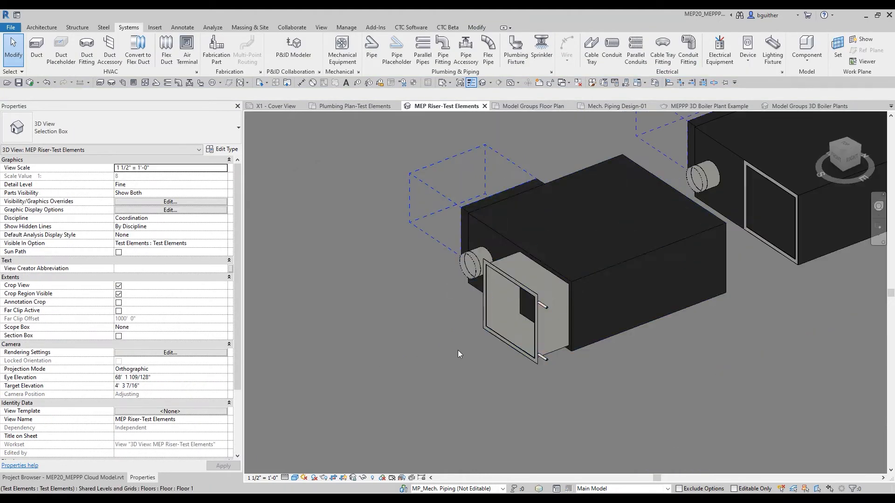
- Examine the Titus DTQP parallel fan-powered VAV box's inlet and hot water coil, plus the mechanical equipment and ducts platforms
scroll(459, 349, "up", 2)
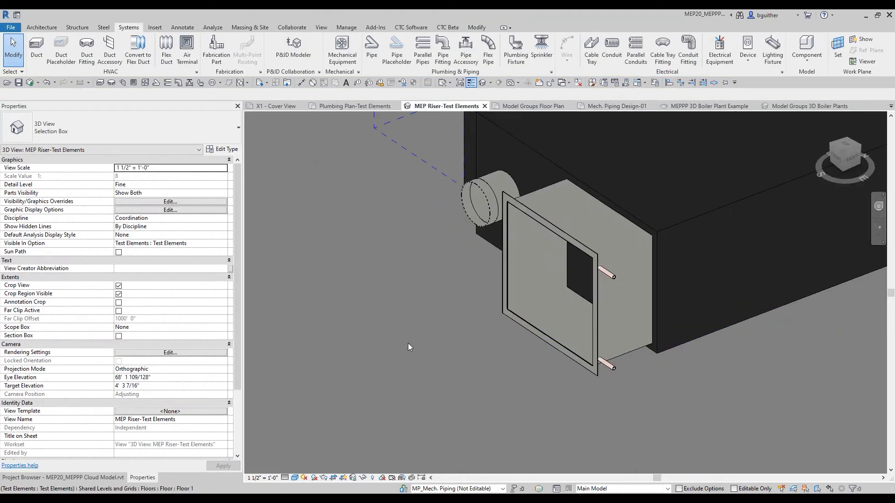
scroll(409, 327, "up", 3)
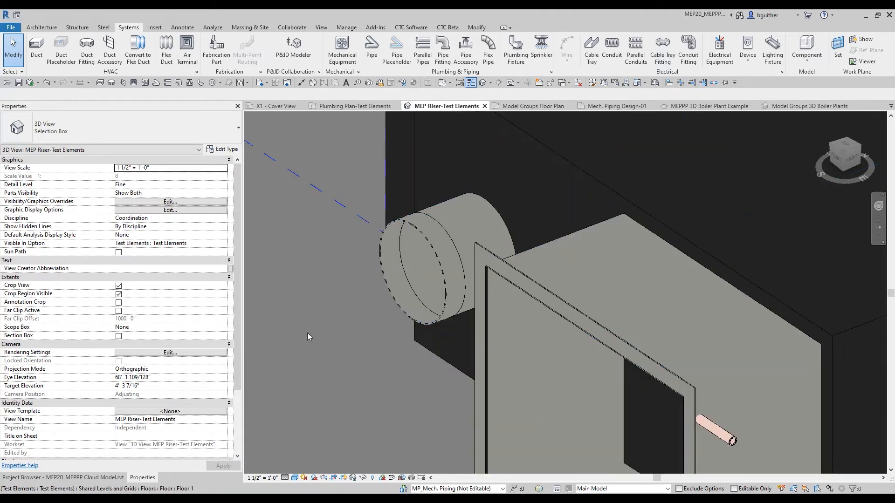
left_click(431, 274)
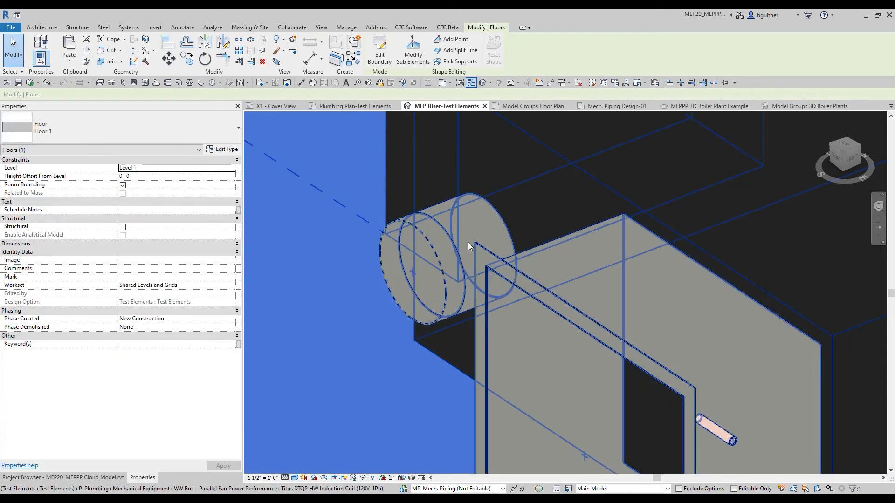
scroll(490, 237, "down", 2)
scroll(491, 238, "down", 2)
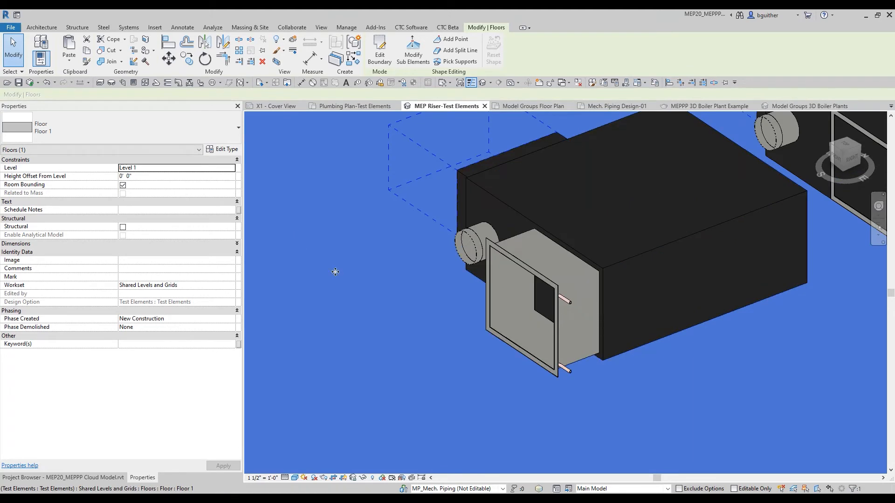
scroll(343, 273, "down", 2)
scroll(428, 278, "down", 3)
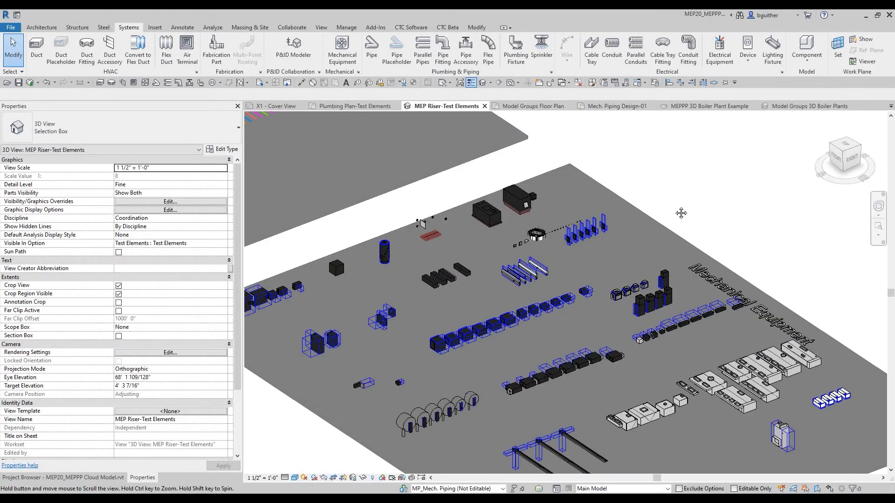
scroll(663, 372, "up", 5)
middle_click_drag(733, 186, 734, 185)
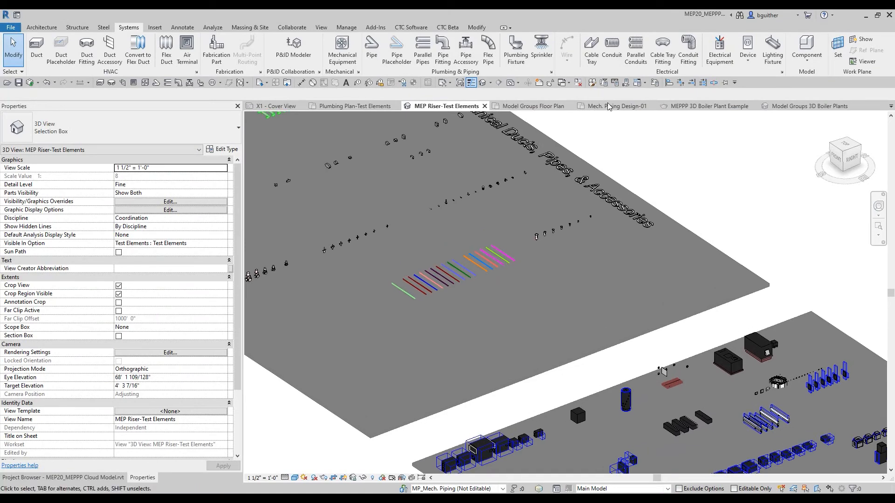
- Open the Model Groups Floor Plan and examine the Domestic Fixtures and Domestic Chase Layout groups
left_click(532, 106)
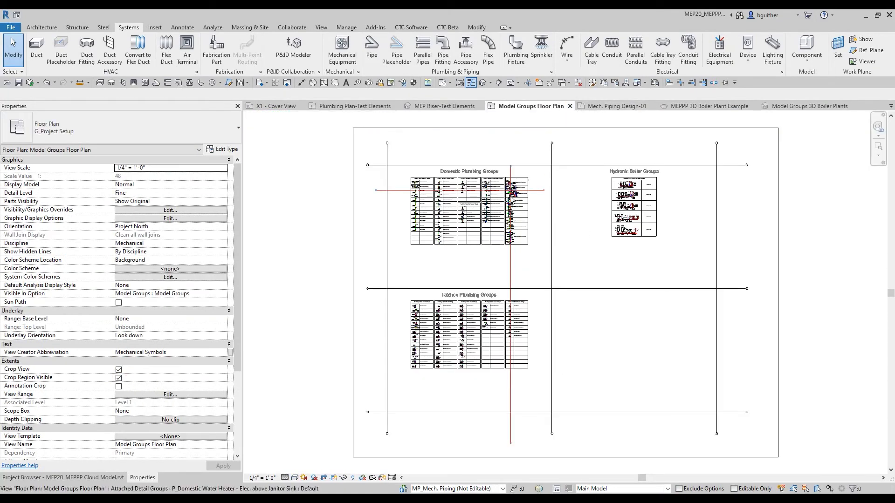
scroll(511, 194, "up", 3)
scroll(564, 249, "up", 3)
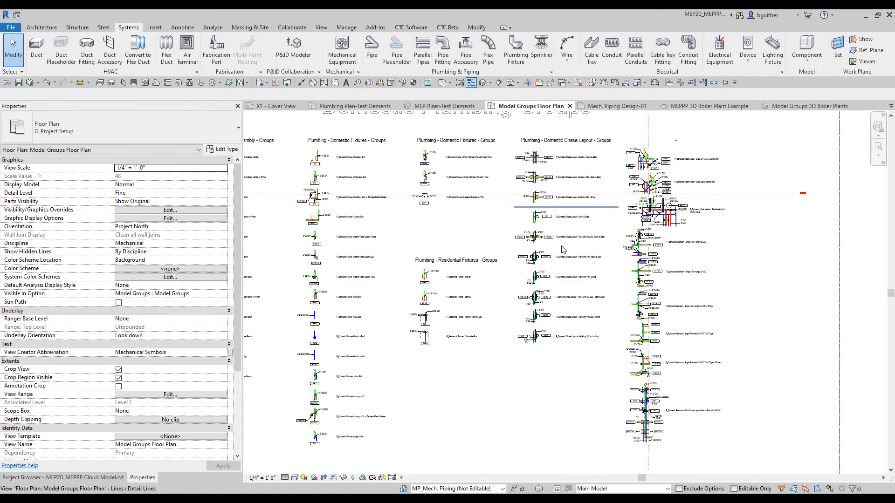
scroll(678, 192, "up", 3)
middle_click_drag(438, 316, 525, 287)
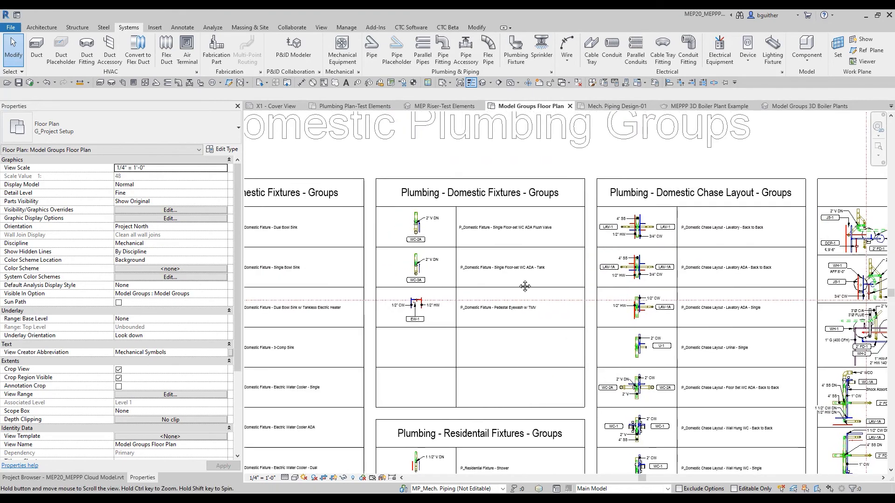
scroll(449, 239, "up", 3)
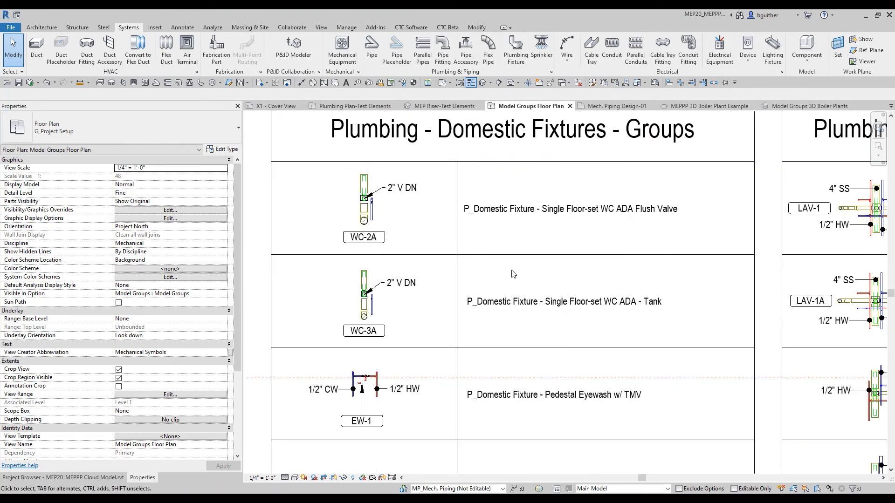
middle_click_drag(592, 314, 132, 254)
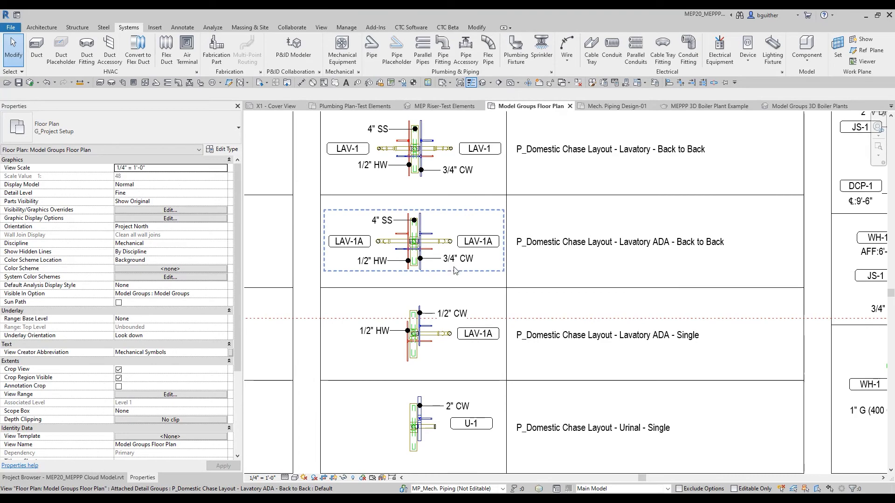
- Examine the domestic water heater and domestic restroom groups down to the Multi Chase Layout Back to Back - LAV-WC-U group
middle_click_drag(566, 344, 248, 236)
middle_click_drag(691, 382, 432, 318)
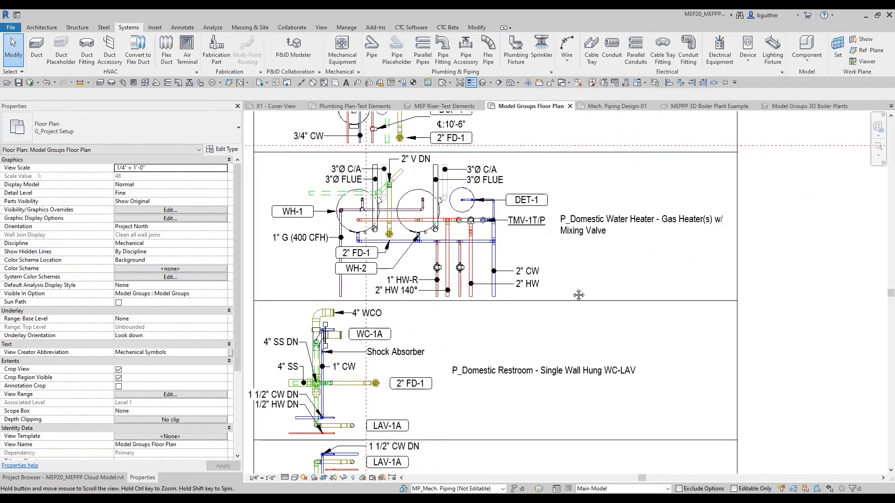
middle_click_drag(579, 295, 587, 253)
scroll(467, 158, "down", 2)
middle_click_drag(529, 323, 559, 175)
middle_click_drag(545, 348, 434, 141)
scroll(502, 276, "down", 1)
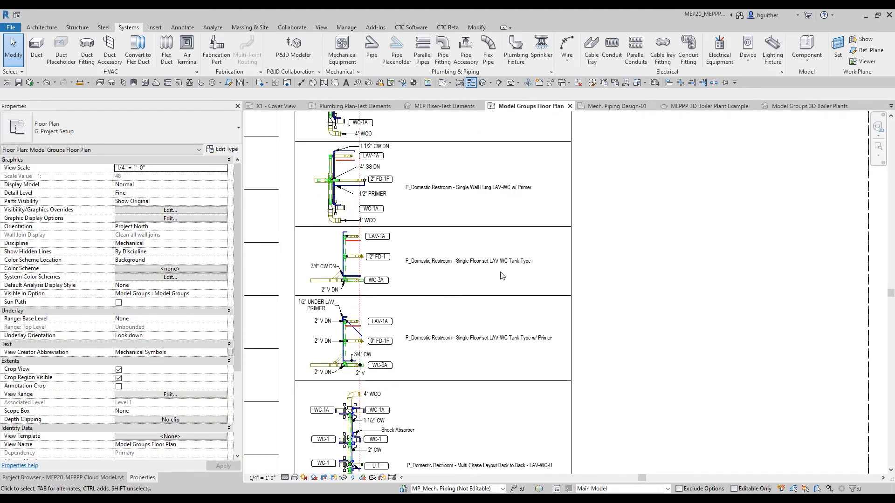
middle_click_drag(479, 393, 536, 154)
scroll(396, 213, "up", 2)
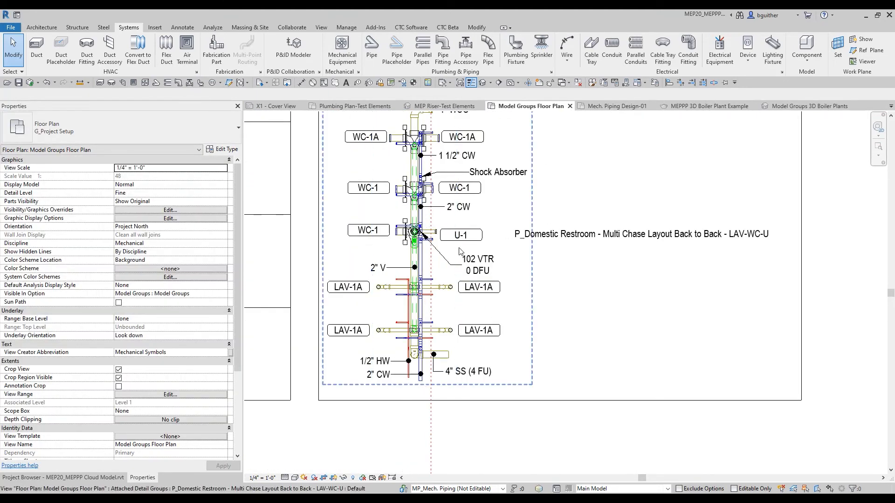
scroll(565, 306, "down", 2)
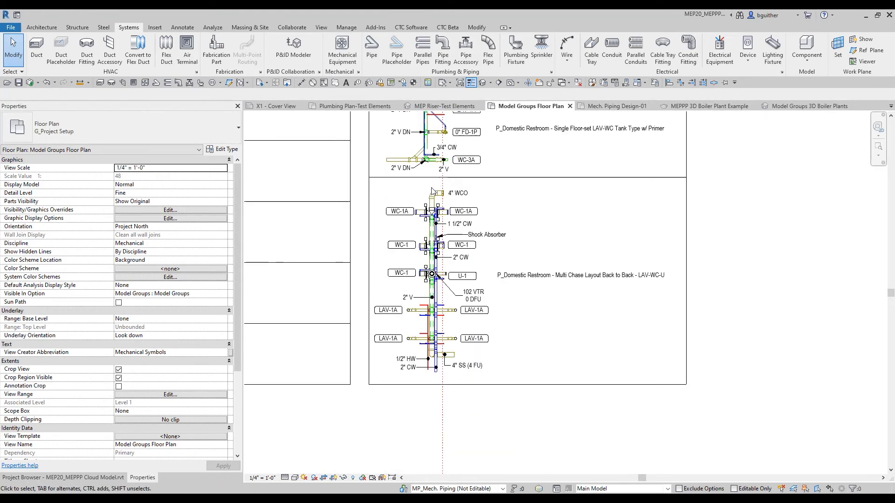
scroll(431, 193, "down", 2)
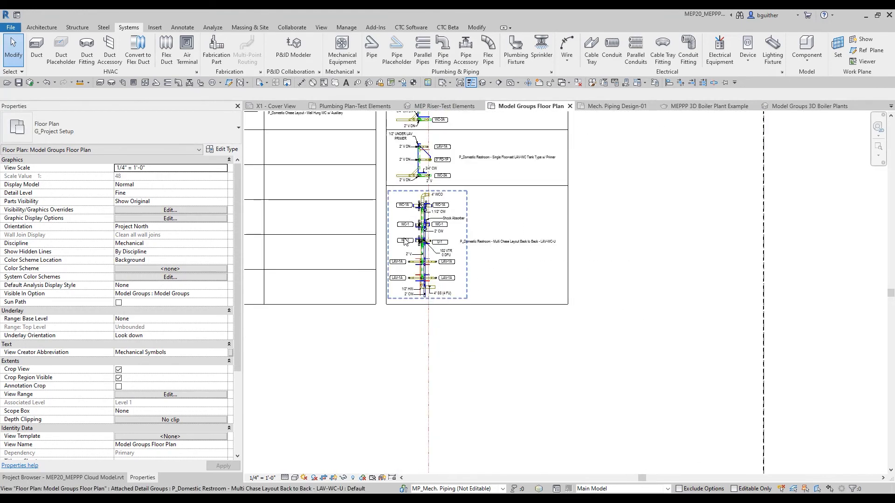
- Inspect the boiler plant layouts in the Hydronic Boiler Groups area, including boilers, pumps and header piping
scroll(406, 241, "down", 3)
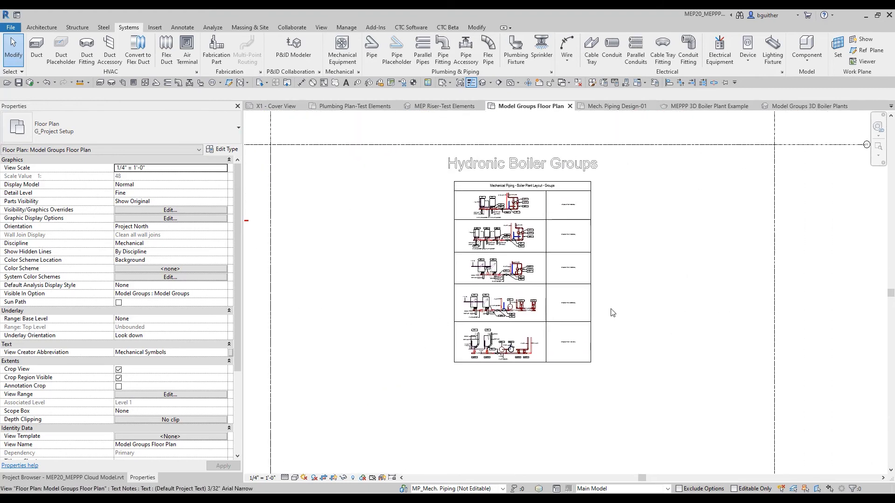
scroll(505, 371, "up", 5)
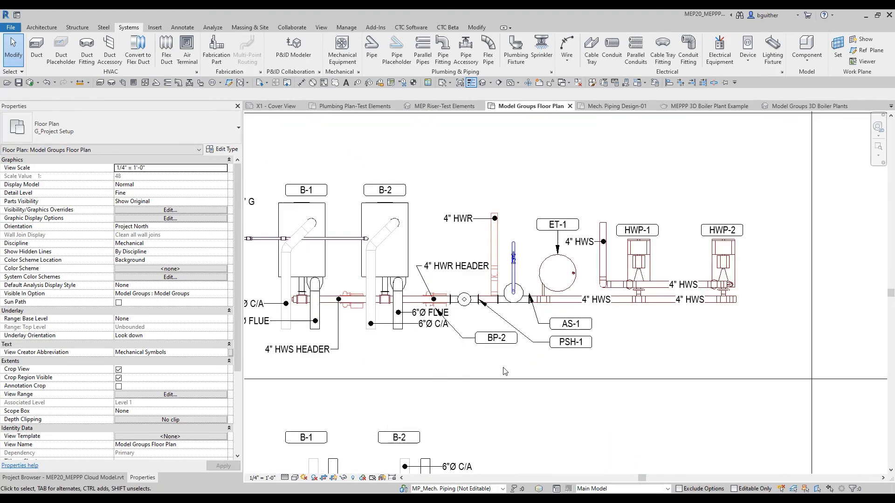
scroll(505, 372, "down", 2)
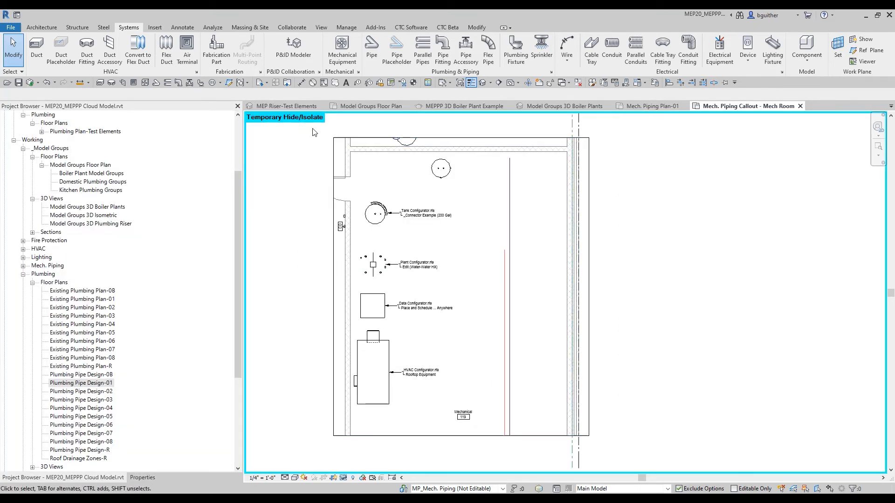
- Place the MP_Boiler Plant (2000MBH) model group in the open floor area of the mechanical room callout
left_click(247, 83)
left_click(217, 96)
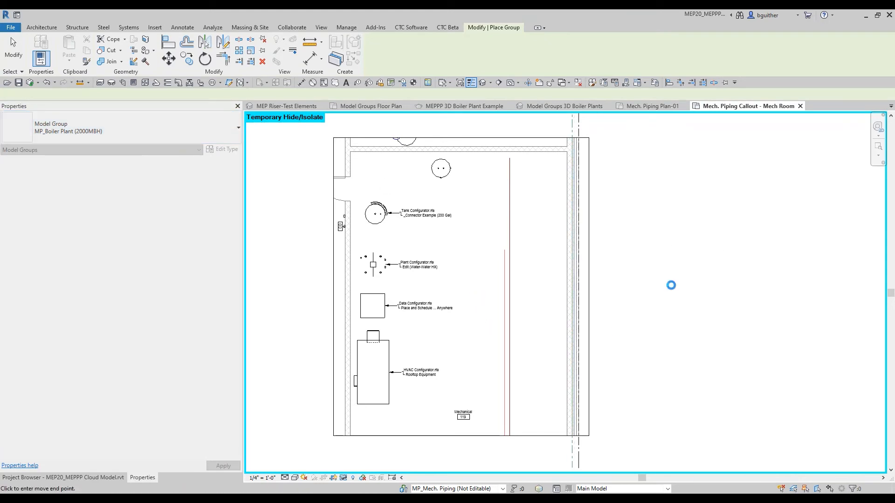
left_click(482, 320)
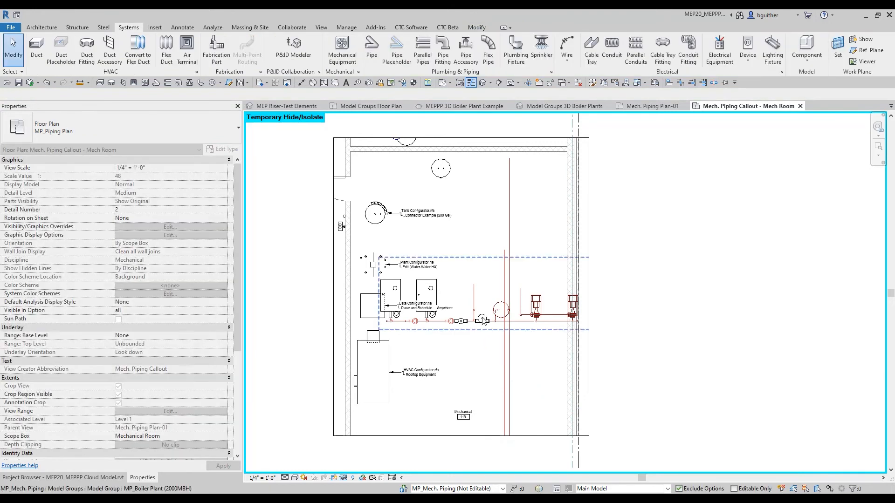
- Rotate the placed boiler plant group 90 degrees and move it about 7' toward the mechanical room's right-hand wall
left_click(482, 320)
type("ro")
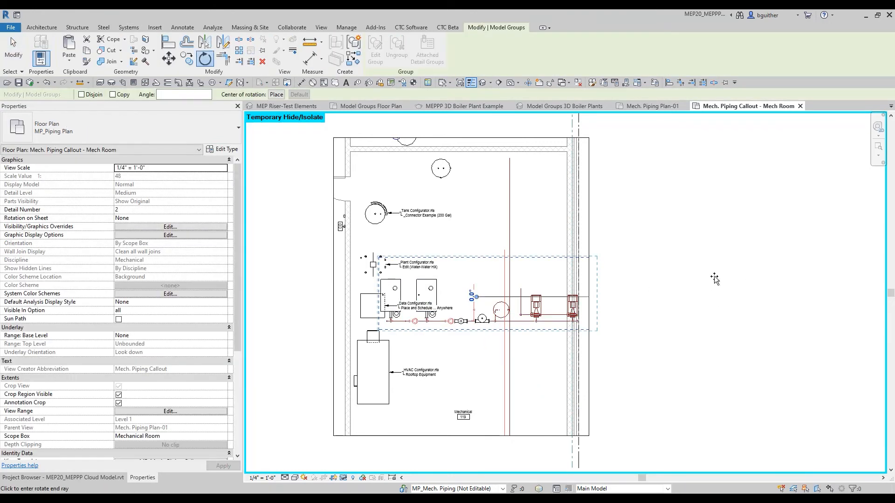
type("90")
key("Return")
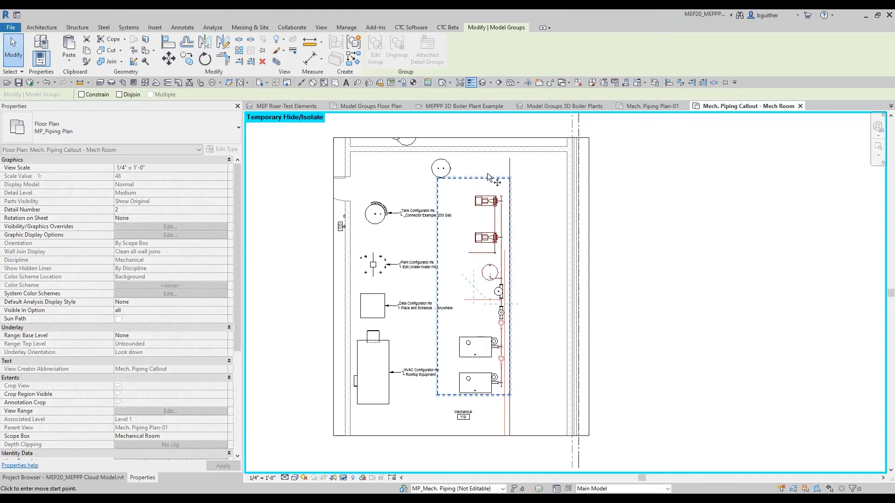
left_click(486, 173)
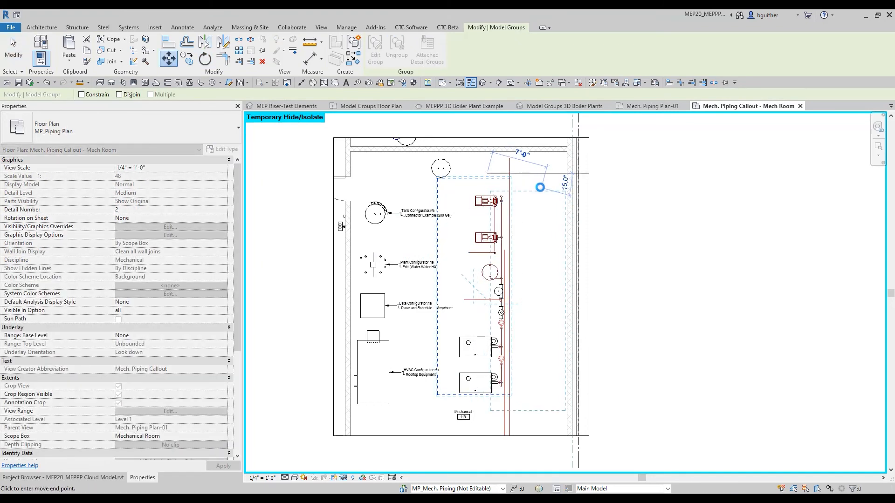
left_click(540, 188)
scroll(529, 283, "up", 3)
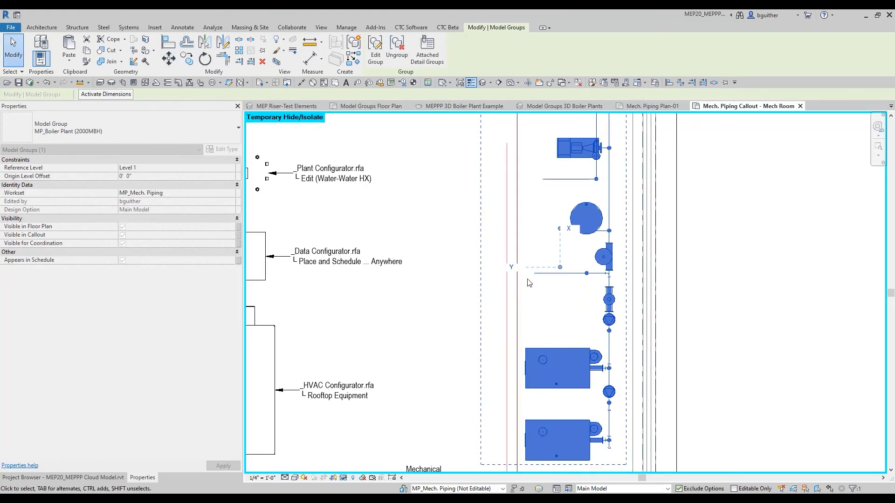
scroll(530, 283, "down", 3)
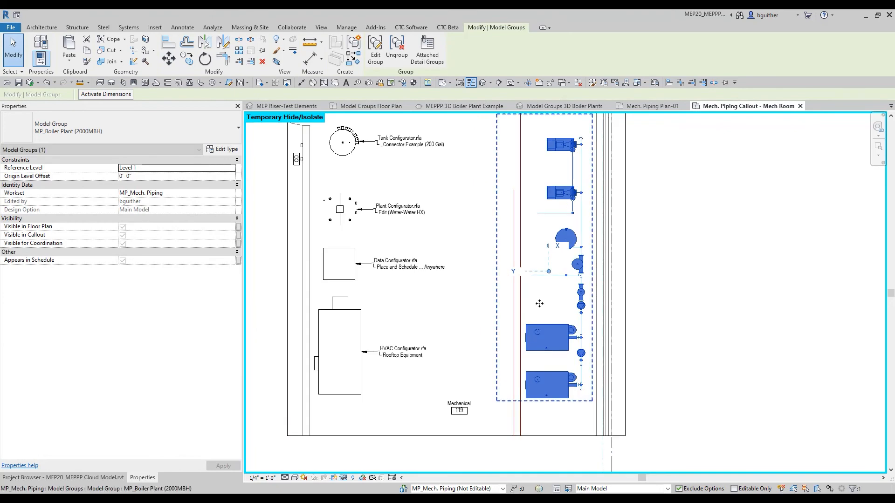
- Show the attached detail group Floor Plan: MP_Boiler Plant (2000MBH) on the placed boiler plant
left_click(427, 49)
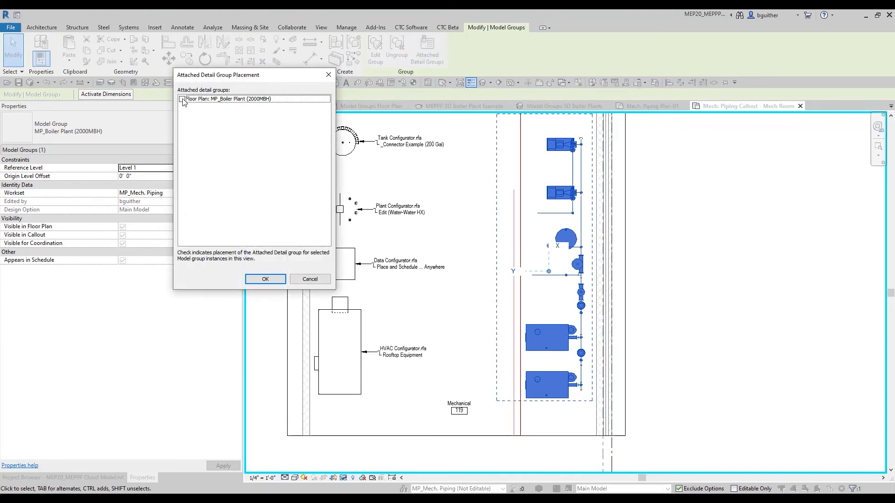
left_click(182, 99)
left_click(268, 279)
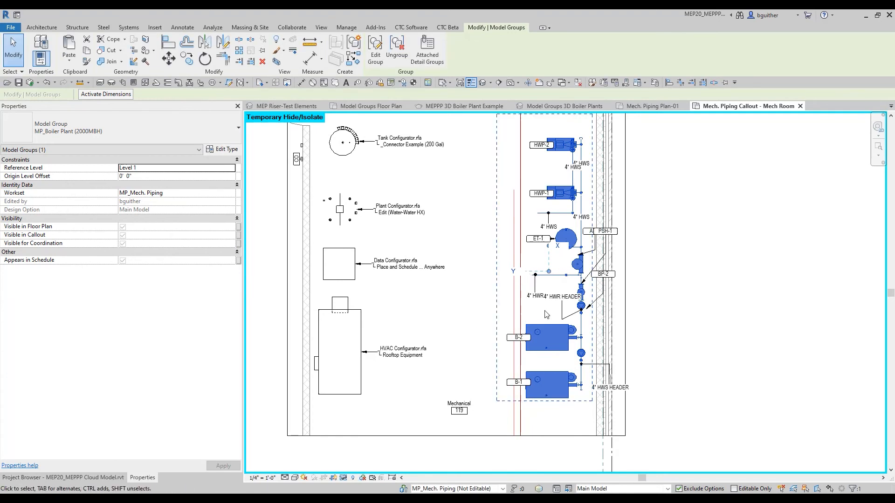
- Ungroup the boiler plant model group in the mechanical room
left_click(483, 302)
left_click(561, 337)
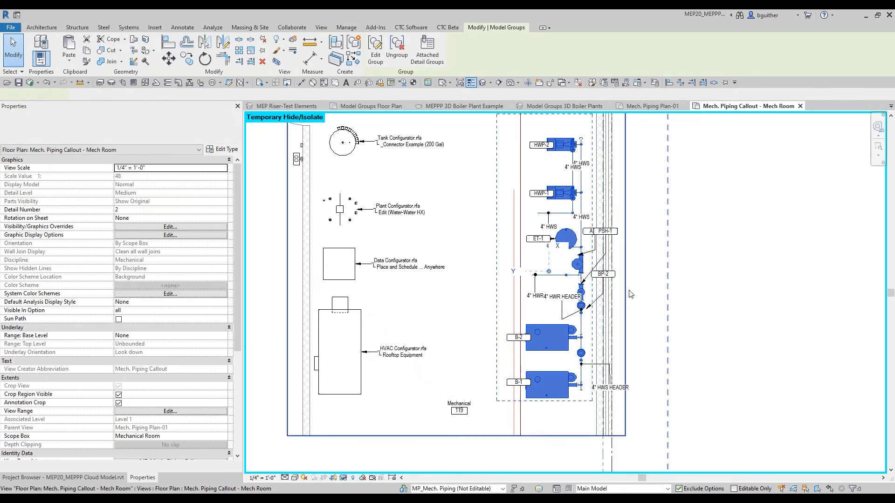
left_click(722, 219)
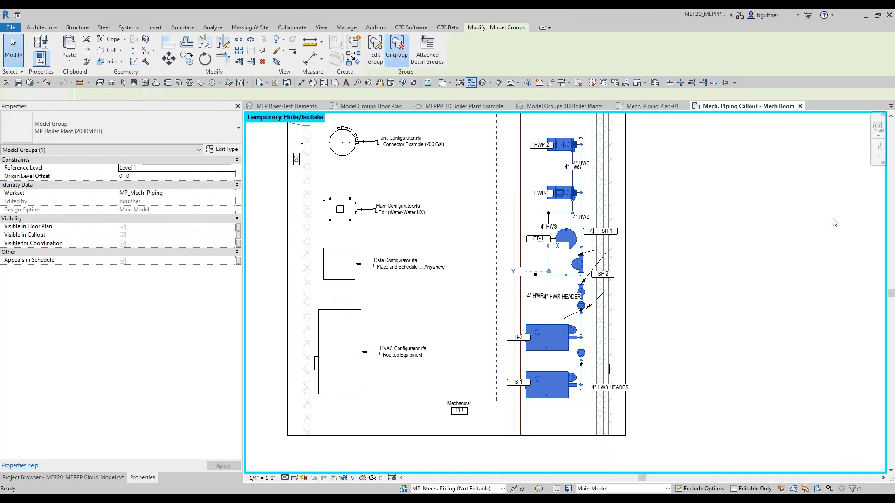
- Move the overlapping AS-1 and PSH-1 equipment tags into the clear space outside the mechanical room's right-hand wall
scroll(621, 220, "up", 2)
left_click(598, 238)
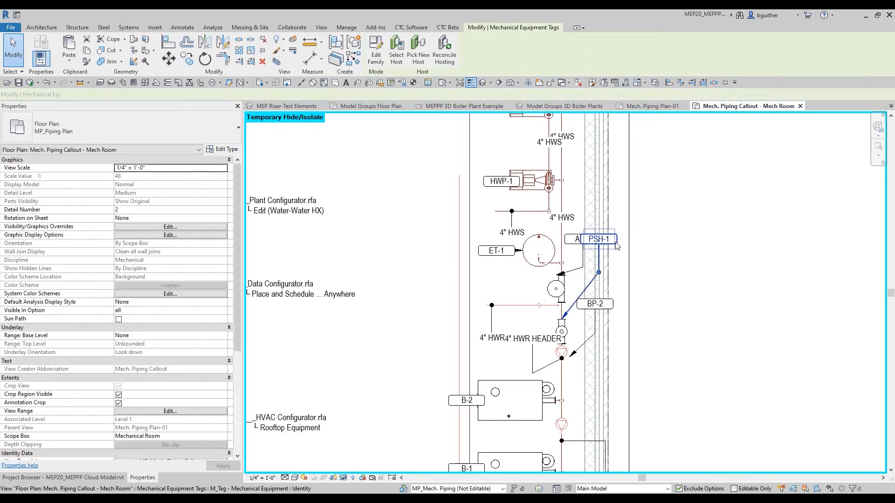
mouse_move(655, 319)
left_mouse_down()
mouse_move(656, 301)
mouse_move(653, 311)
left_mouse_up()
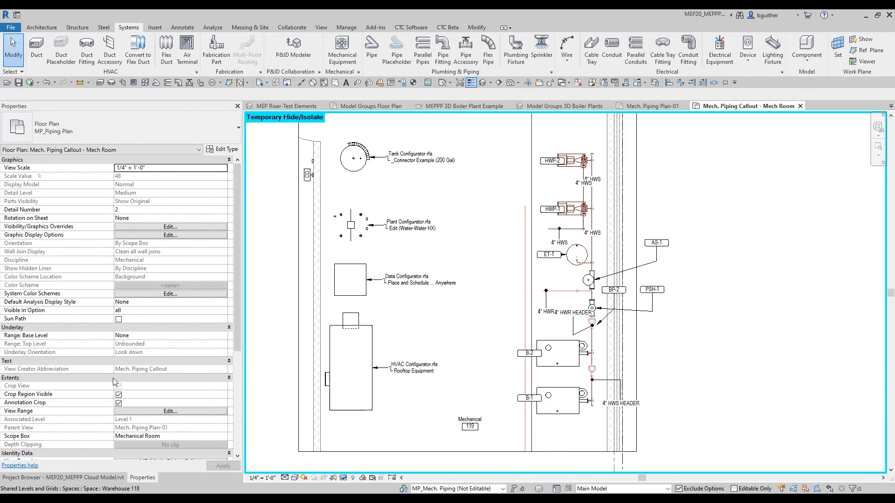
- Examine the boiler plant layouts in the Model Groups 3D Boiler Plants view and the MEPPP 3D Boiler Plant Example rendering
left_click(564, 107)
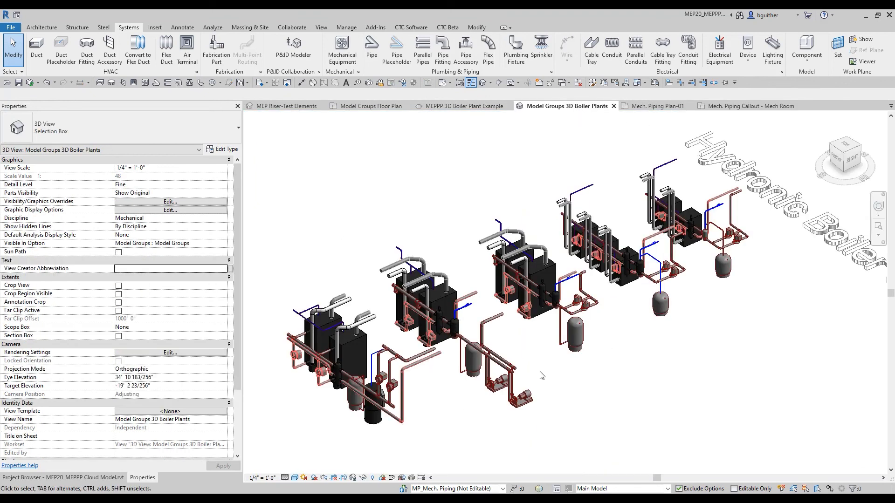
scroll(478, 349, "up", 3)
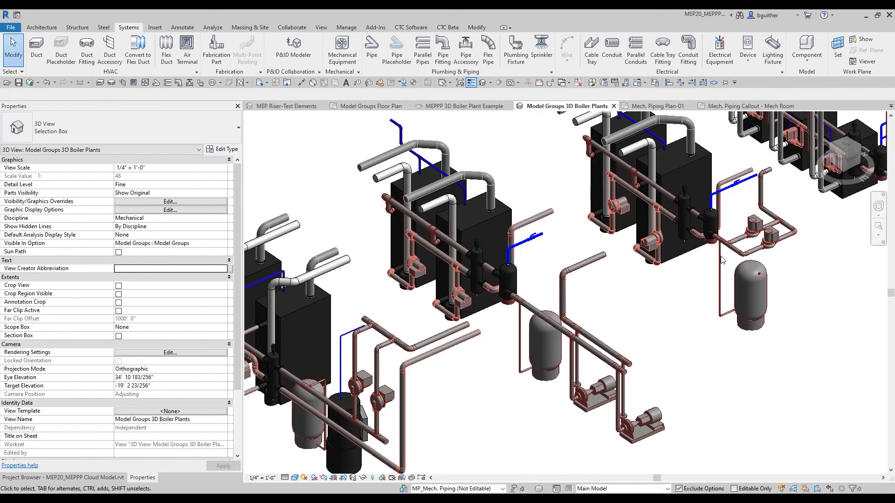
scroll(541, 372, "down", 1)
middle_click_drag(567, 406, 645, 378)
scroll(493, 291, "up", 3)
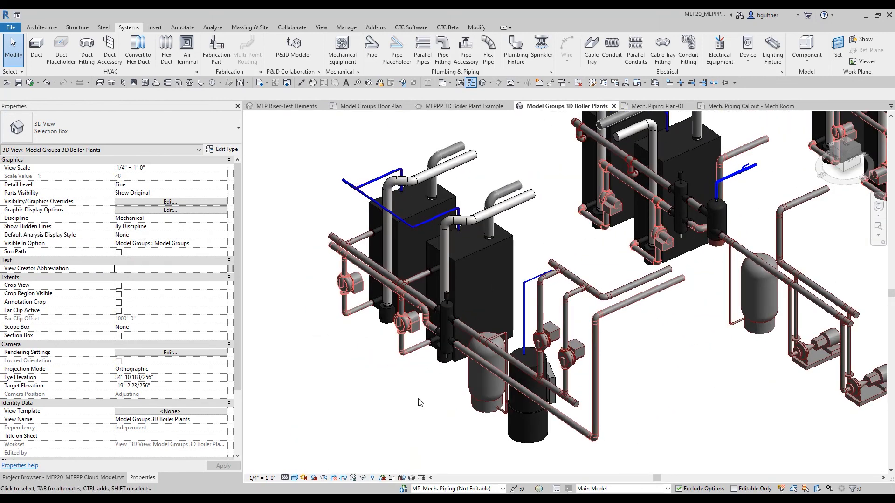
left_click(476, 105)
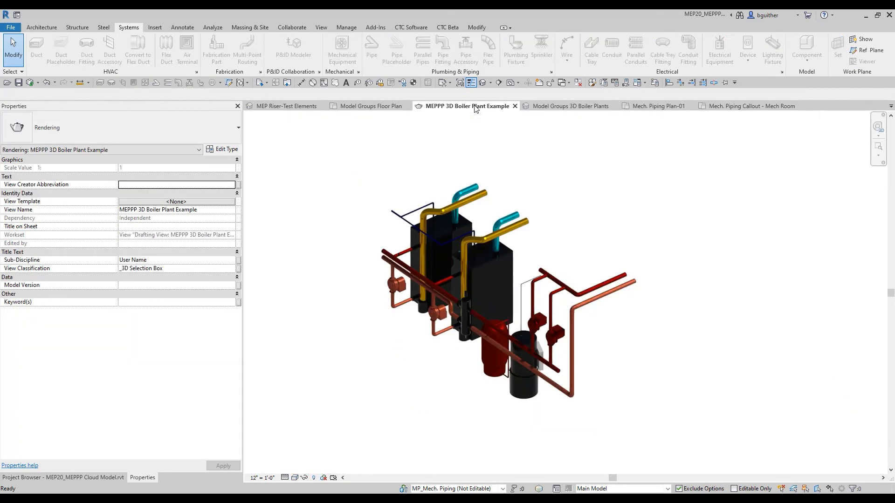
scroll(521, 255, "up", 2)
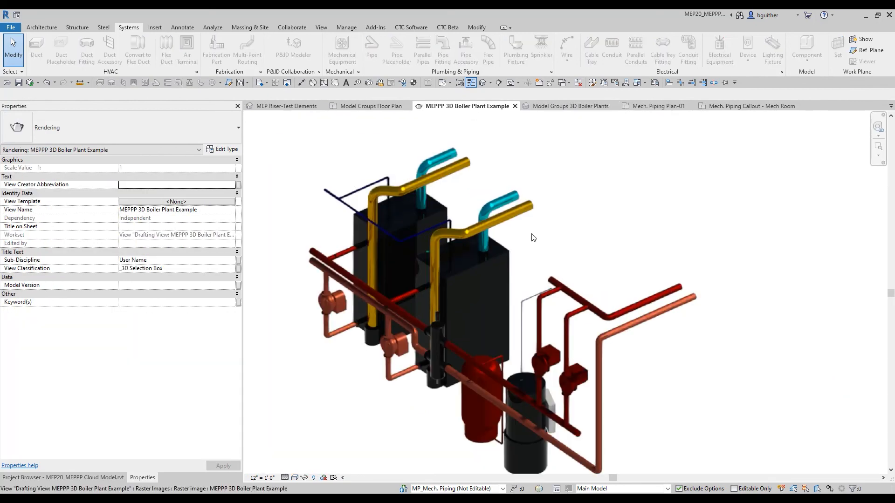
middle_click_drag(534, 238, 568, 210)
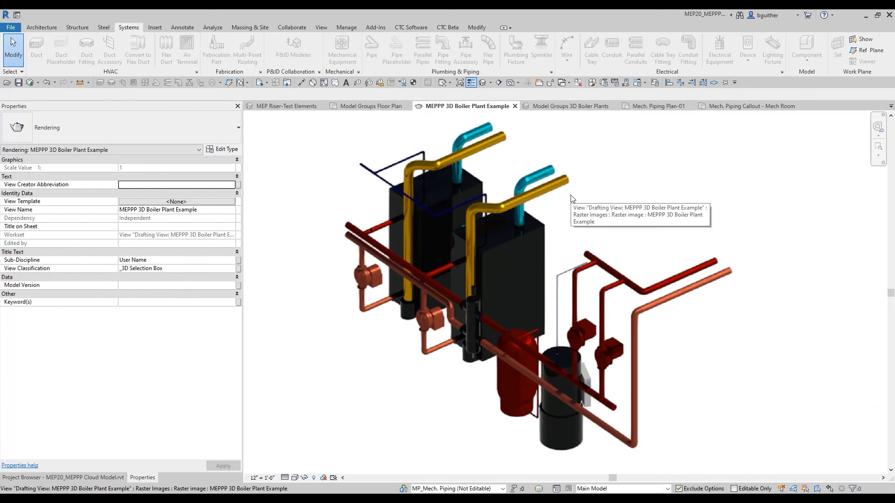